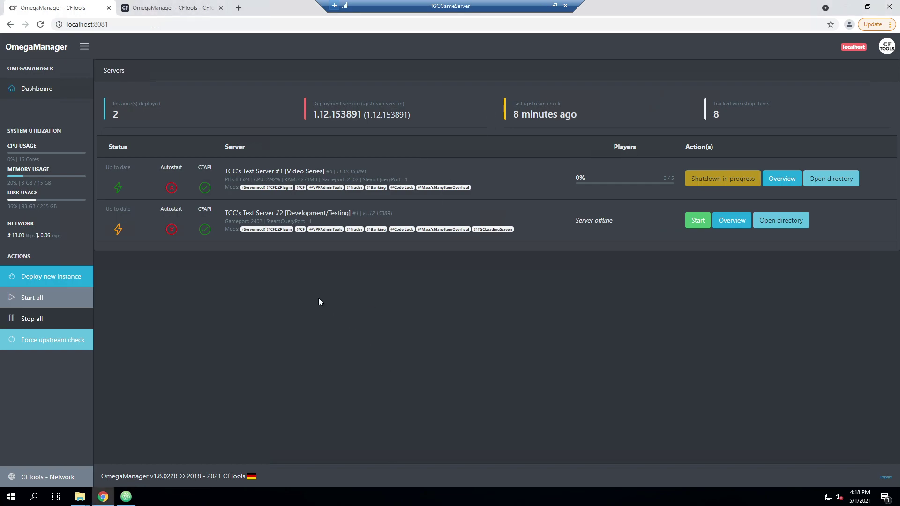
# Step: Download the latest supported OmegaManager.exe (V1.9.X) from the CFTools wiki and show the downloaded file in its folder
pyautogui.click(167, 7)
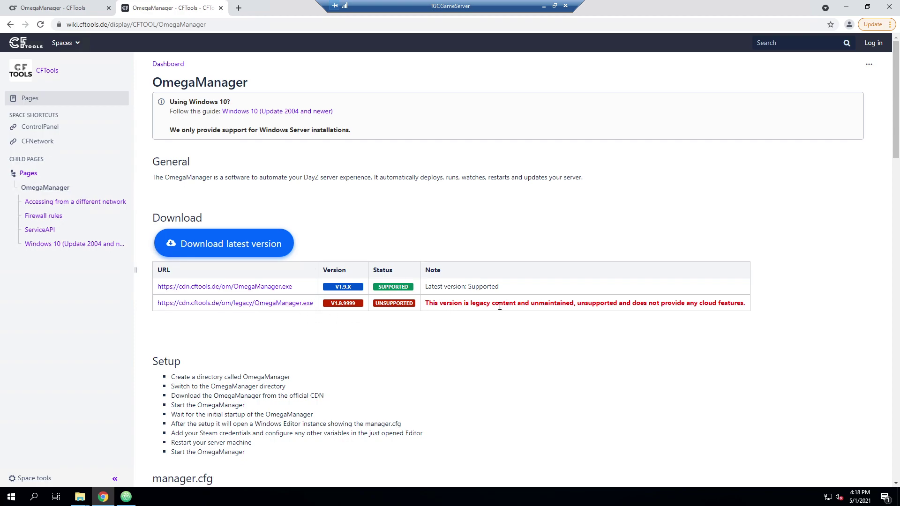
pyautogui.click(273, 291)
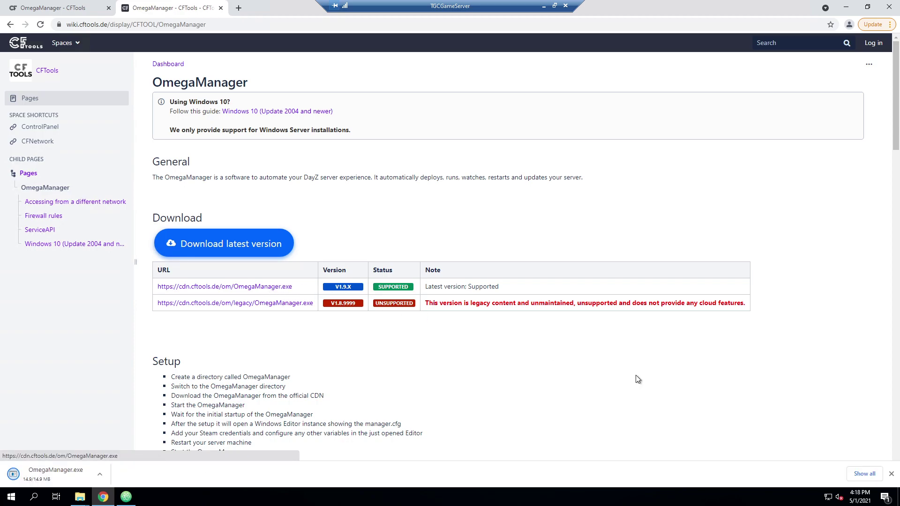
pyautogui.hotkey('ctrl', 'j')
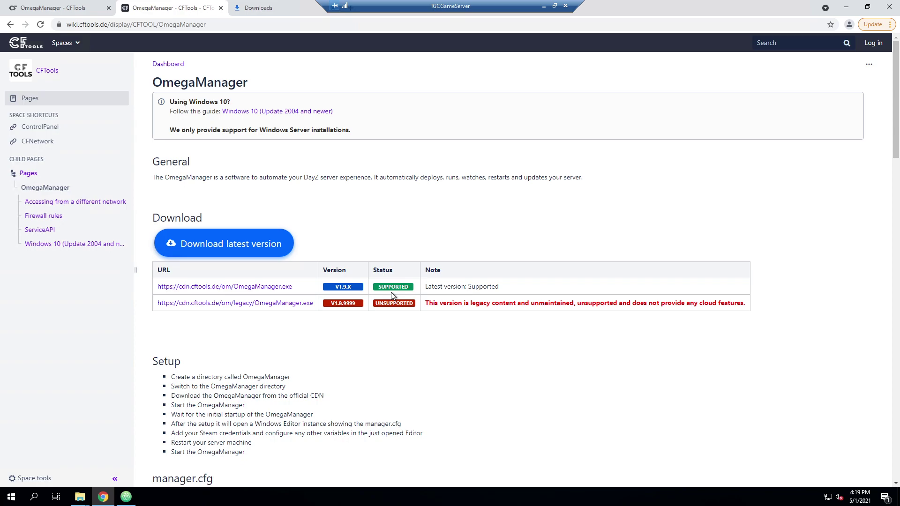
pyautogui.click(260, 4)
pyautogui.click(354, 139)
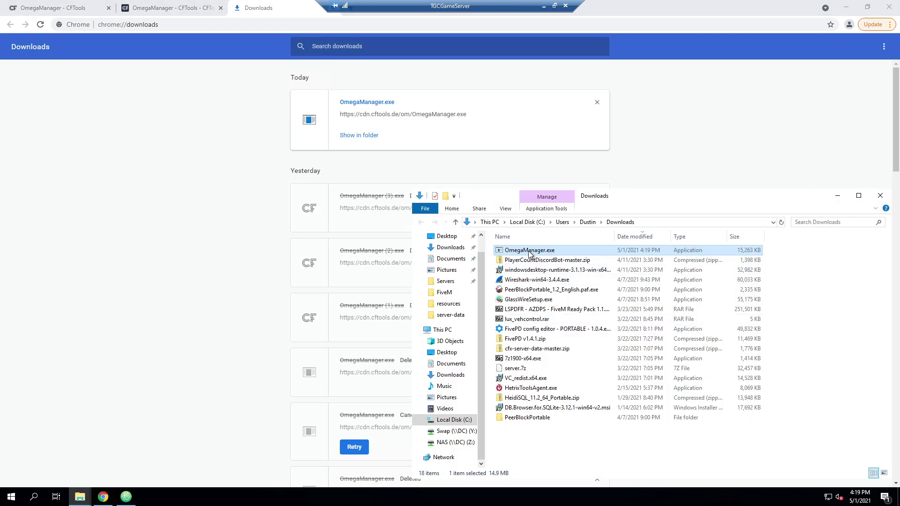
# Step: Move the downloaded OmegaManager.exe into the C:\Servers\DayZ folder, replacing the existing file
pyautogui.moveTo(80, 497)
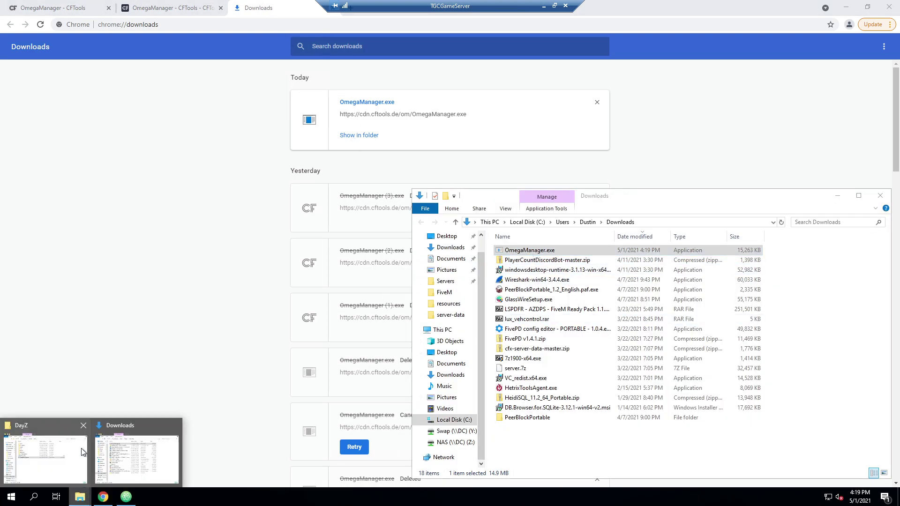
pyautogui.click(78, 448)
pyautogui.click(564, 380)
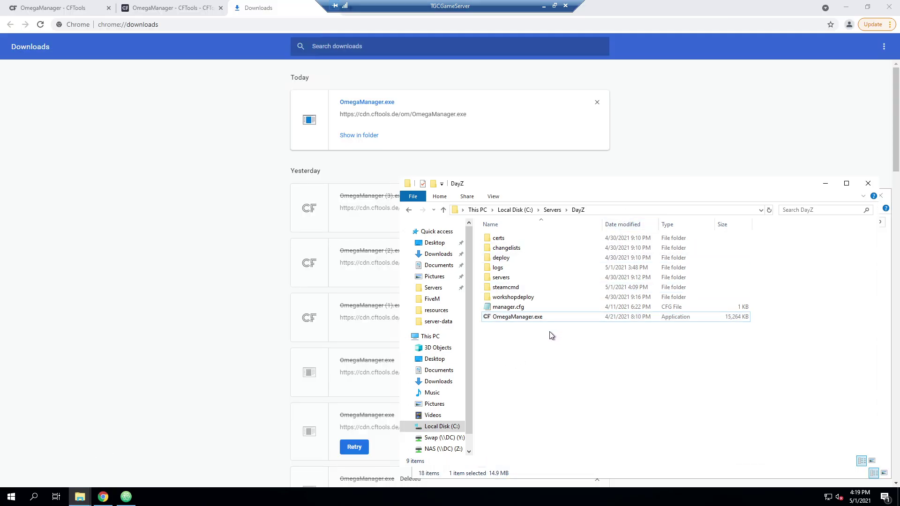
pyautogui.hotkey('ctrl', 'v')
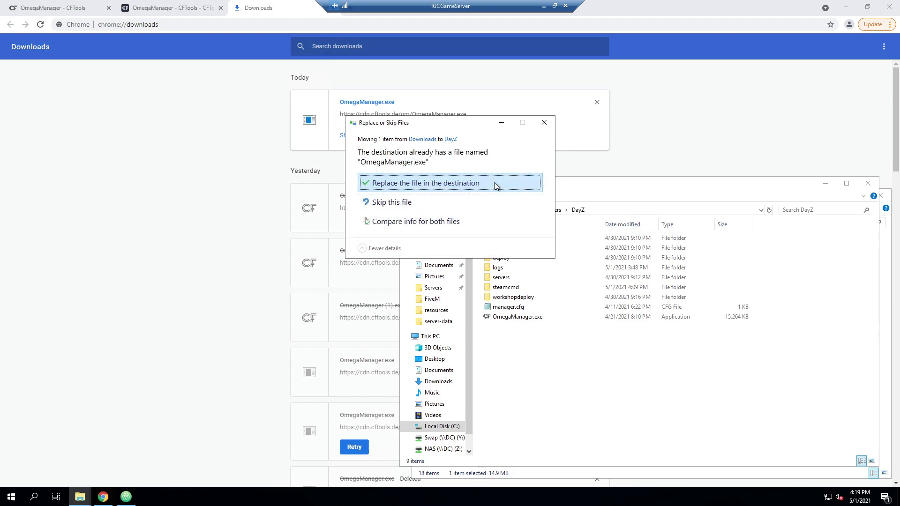
pyautogui.click(494, 183)
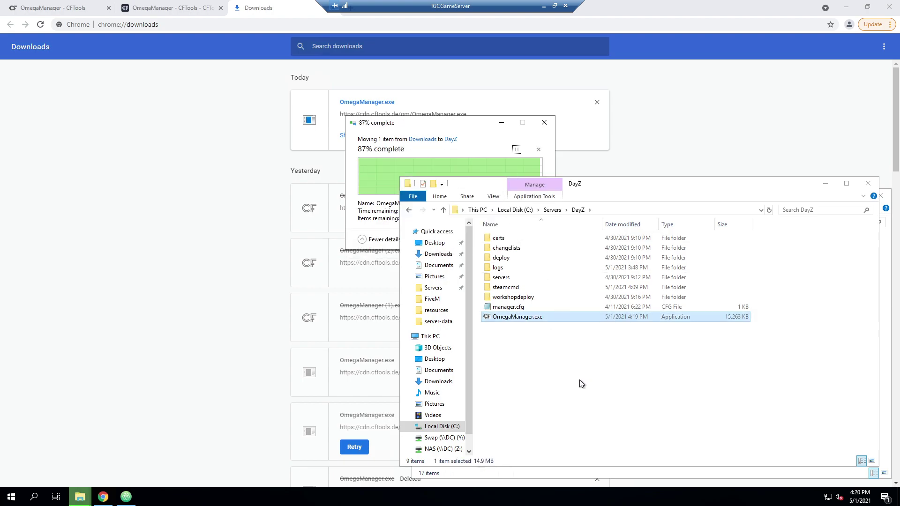
# Step: Run the new OmegaManager.exe despite the SmartScreen block and minimize its console window once it has started
pyautogui.doubleClick(529, 317)
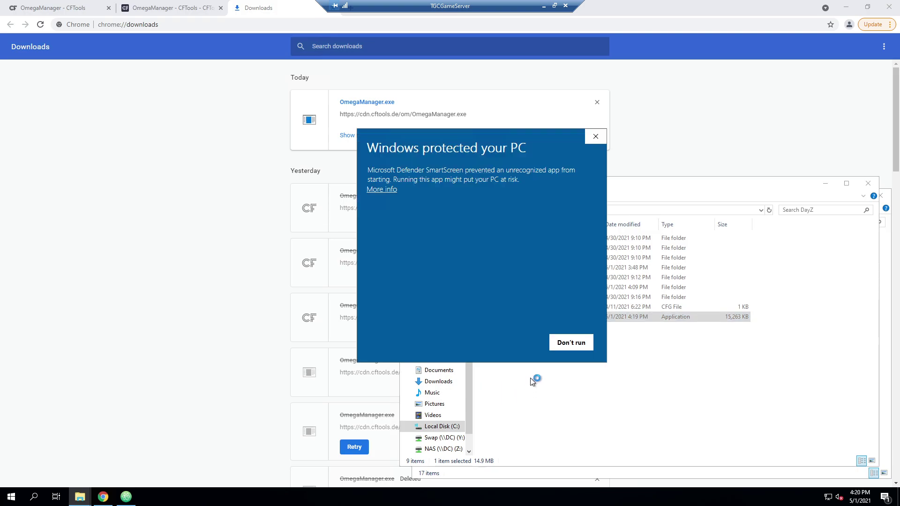
pyautogui.click(392, 191)
pyautogui.click(510, 343)
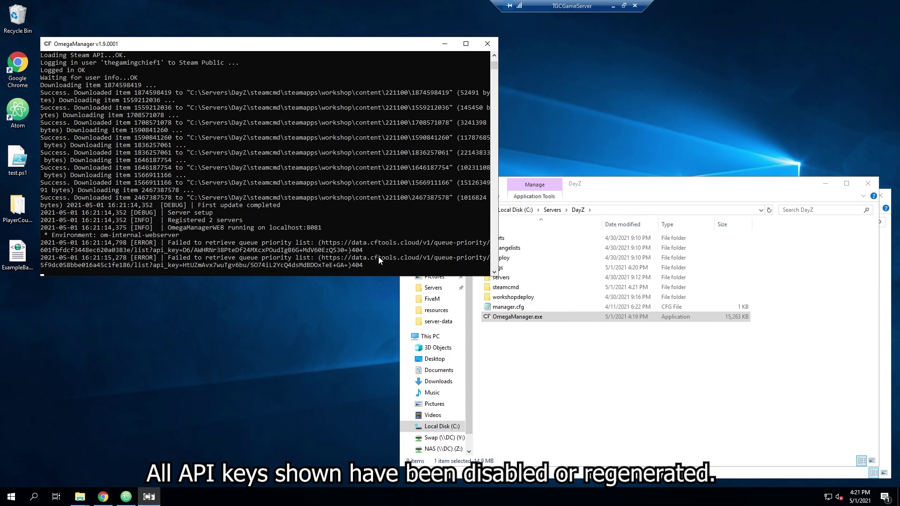
pyautogui.click(442, 41)
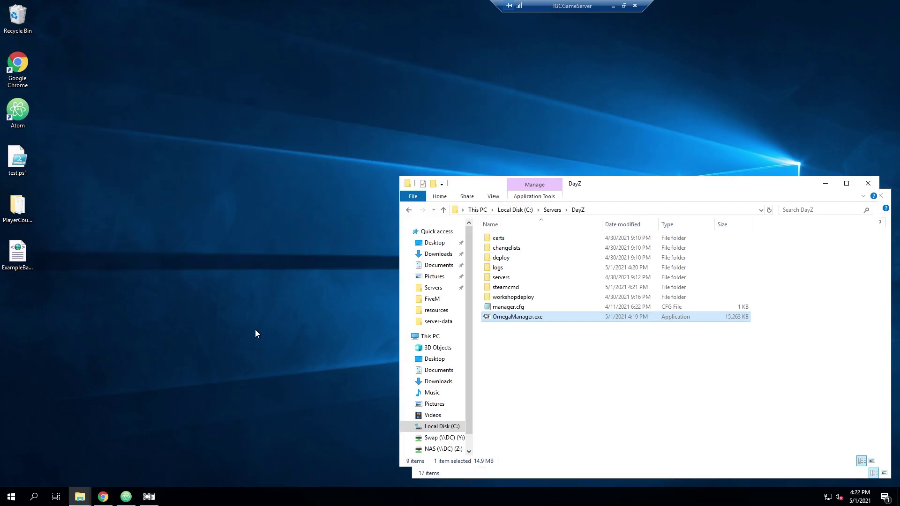
# Step: Switch to the OmegaManager dashboard in Chrome and open the mod configuration of TGC's Test Server #1 [Video Series]
pyautogui.click(103, 497)
pyautogui.click(70, 6)
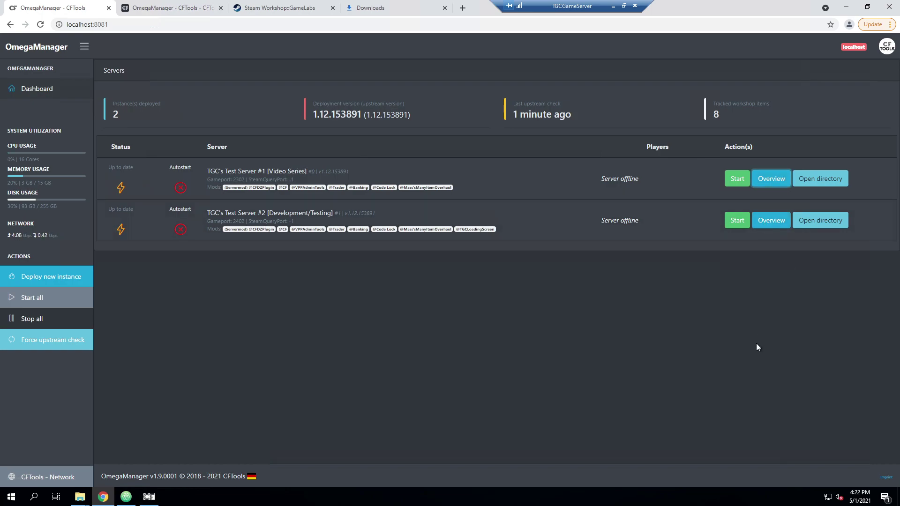
pyautogui.click(774, 179)
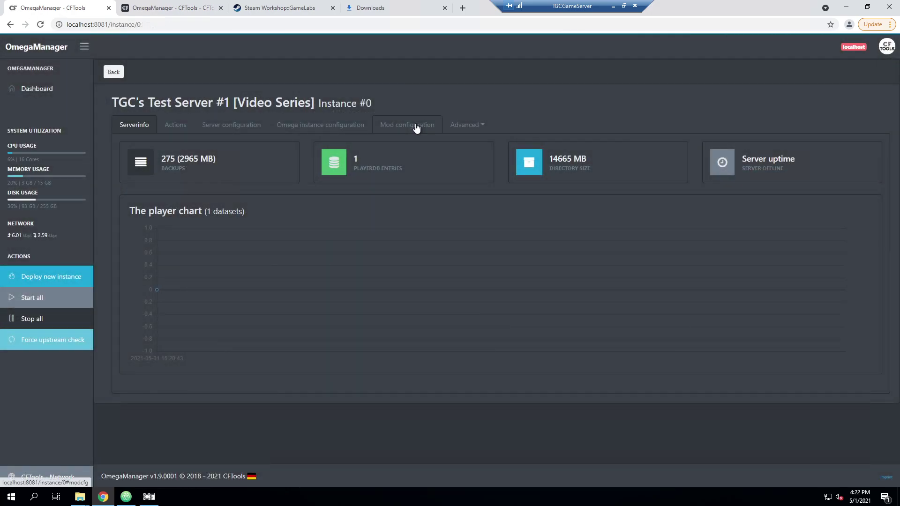
pyautogui.click(416, 126)
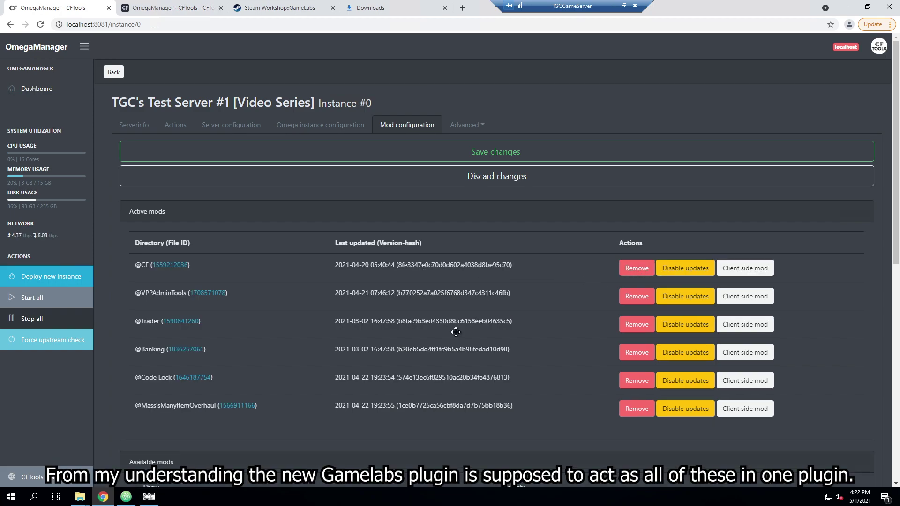
pyautogui.scroll(-5, 547, 297)
pyautogui.click(533, 312)
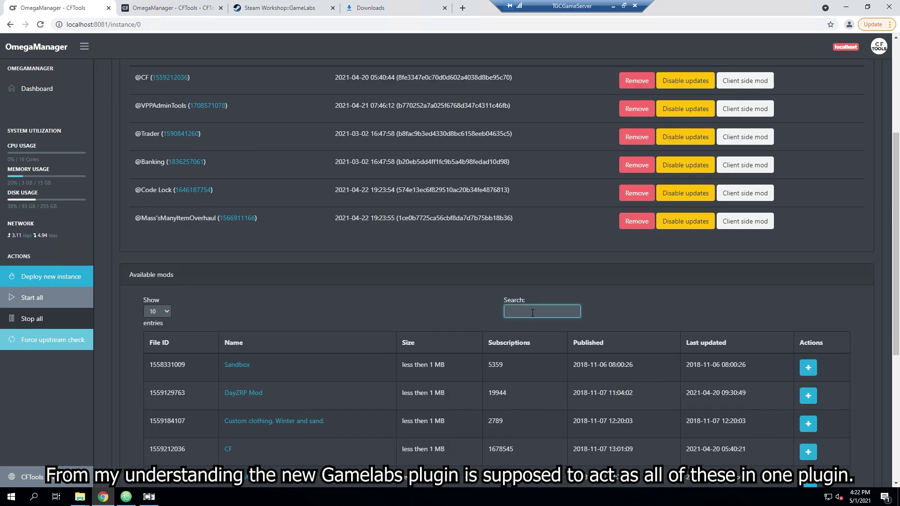
pyautogui.write('GameLabs')
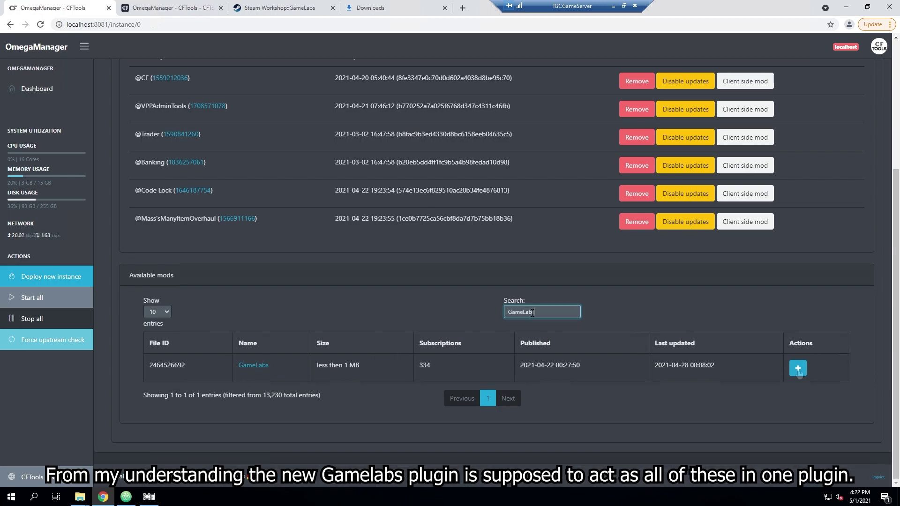
pyautogui.click(798, 369)
pyautogui.scroll(3, 384, 344)
pyautogui.moveTo(362, 385); pyautogui.dragTo(346, 217)
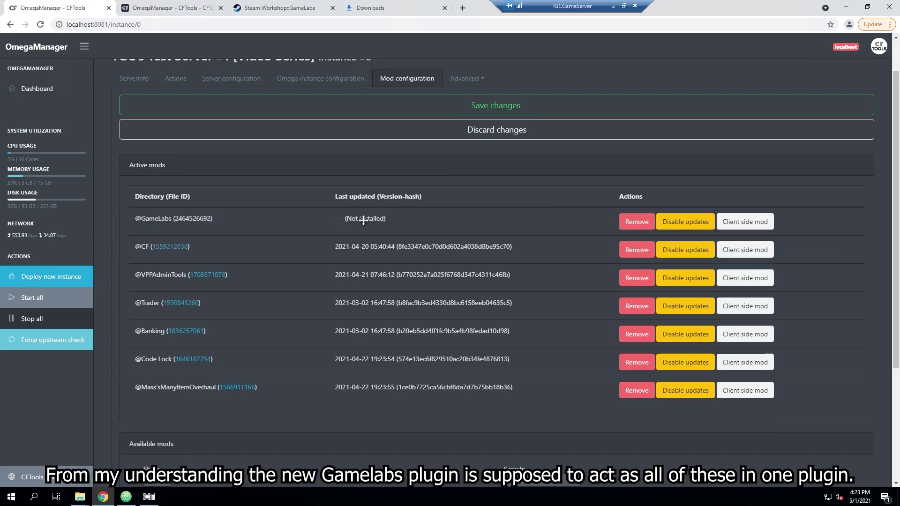
pyautogui.click(739, 222)
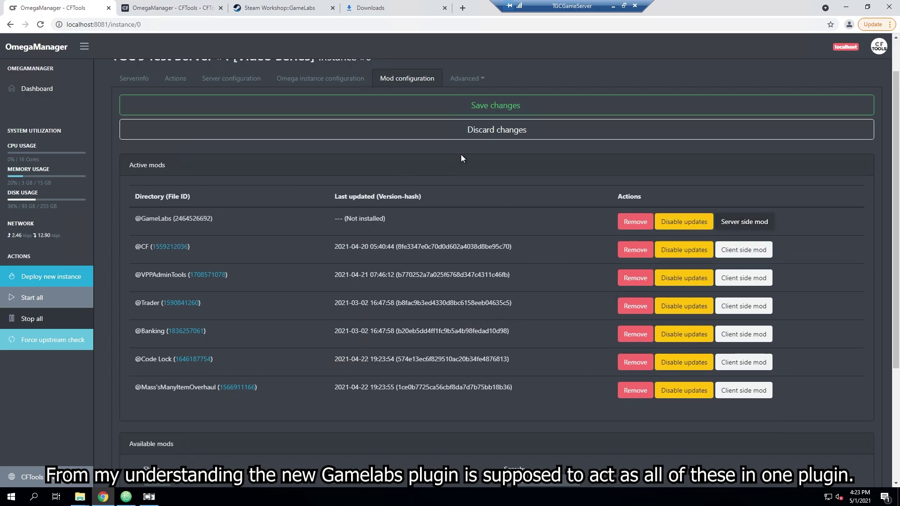
pyautogui.click(499, 106)
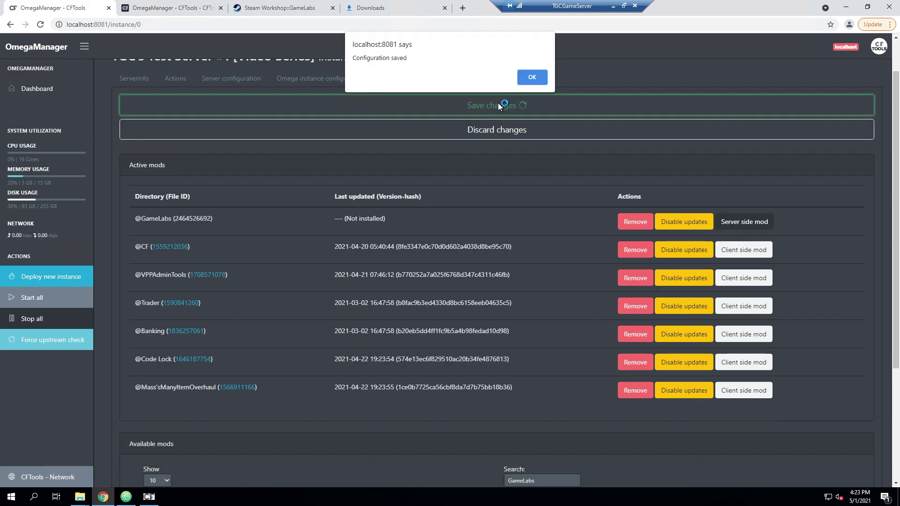
pyautogui.click(537, 82)
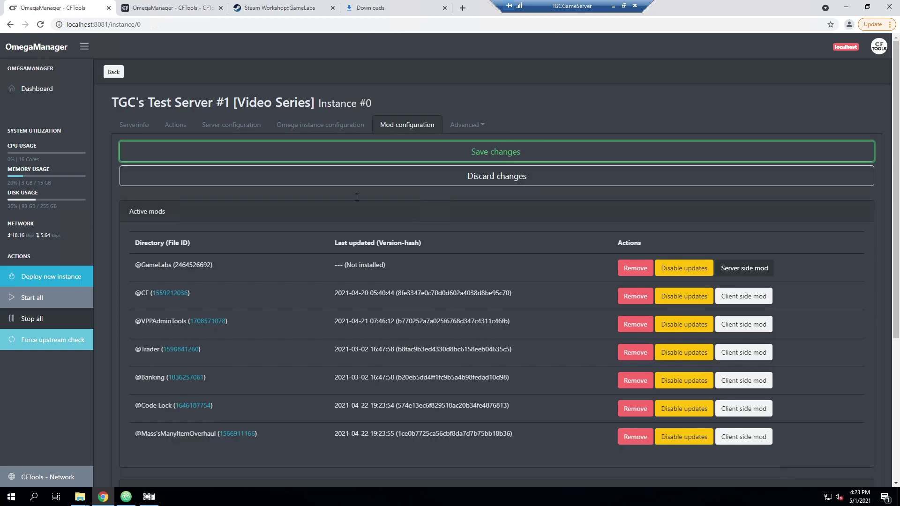
pyautogui.click(41, 92)
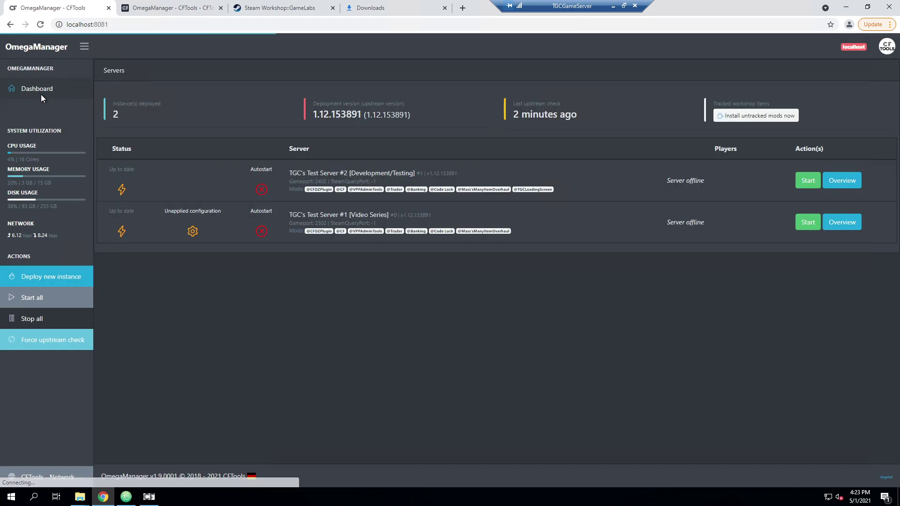
pyautogui.click(744, 119)
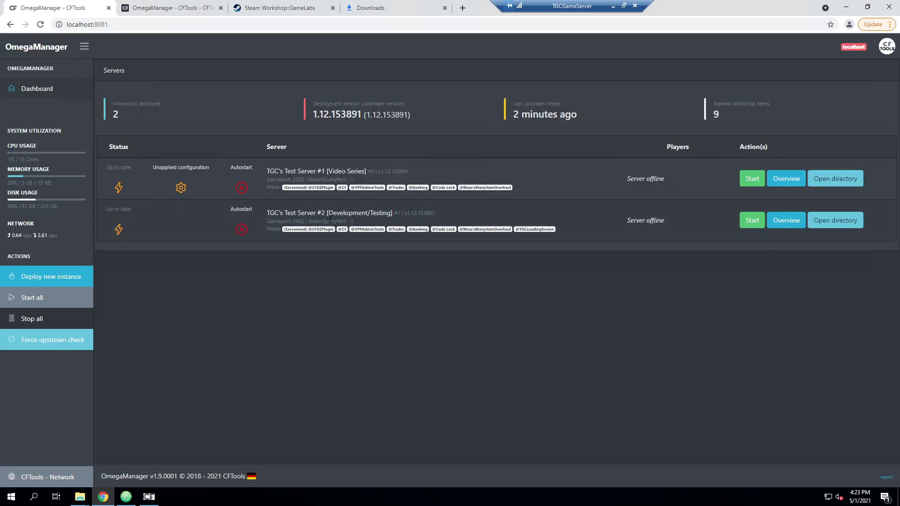
pyautogui.click(786, 225)
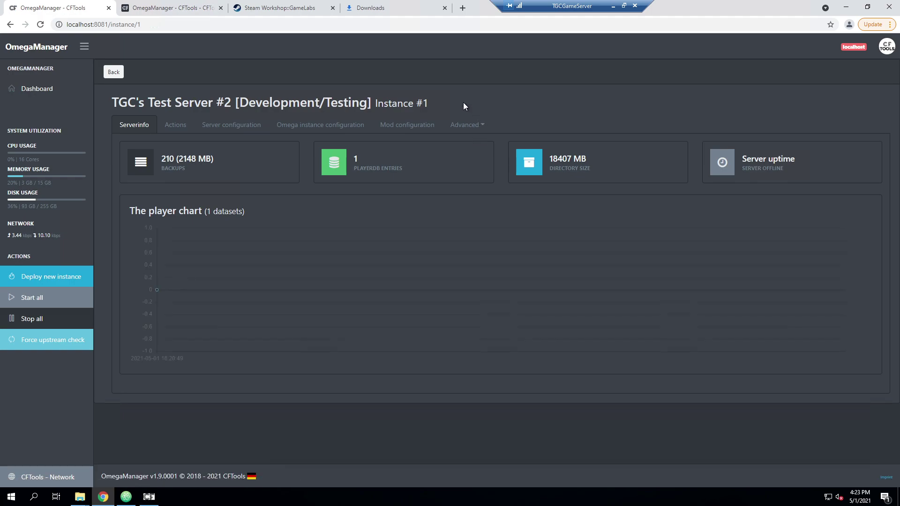
pyautogui.click(408, 125)
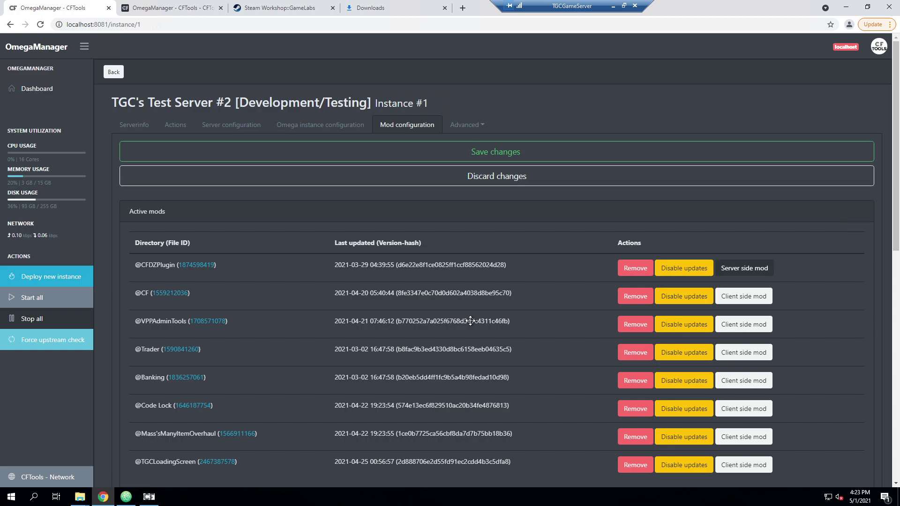
pyautogui.click(634, 269)
pyautogui.scroll(-5, 567, 265)
pyautogui.scroll(5, 516, 234)
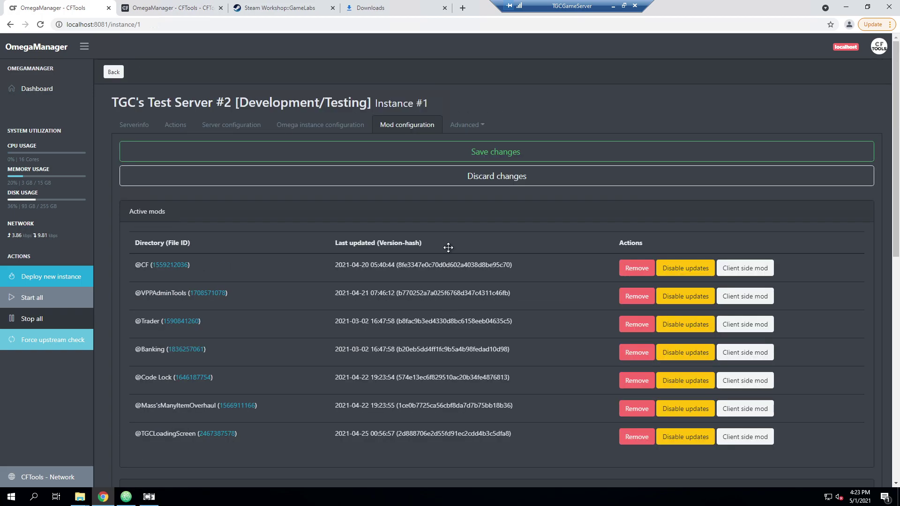
pyautogui.click(434, 152)
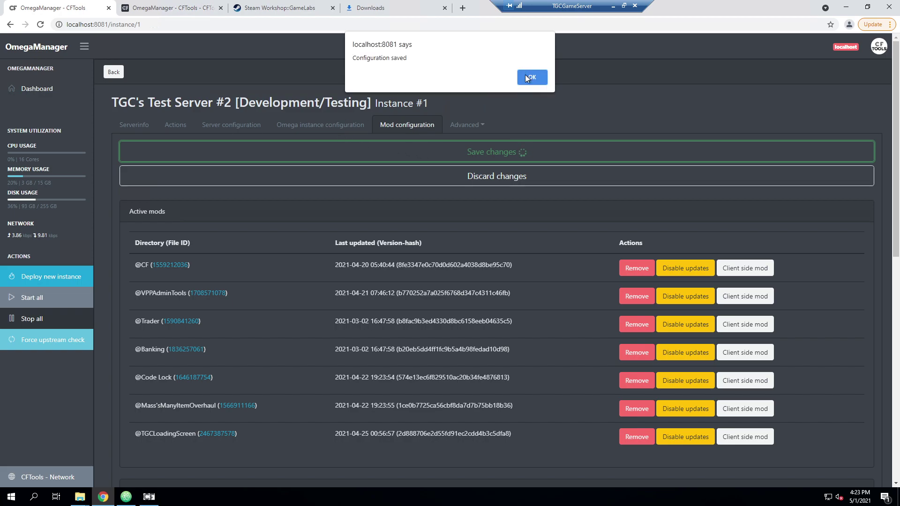
pyautogui.click(530, 77)
# Step: Clear the CFTools API Key and Server ID in Test Server #2's Omega instance configuration
pyautogui.click(340, 126)
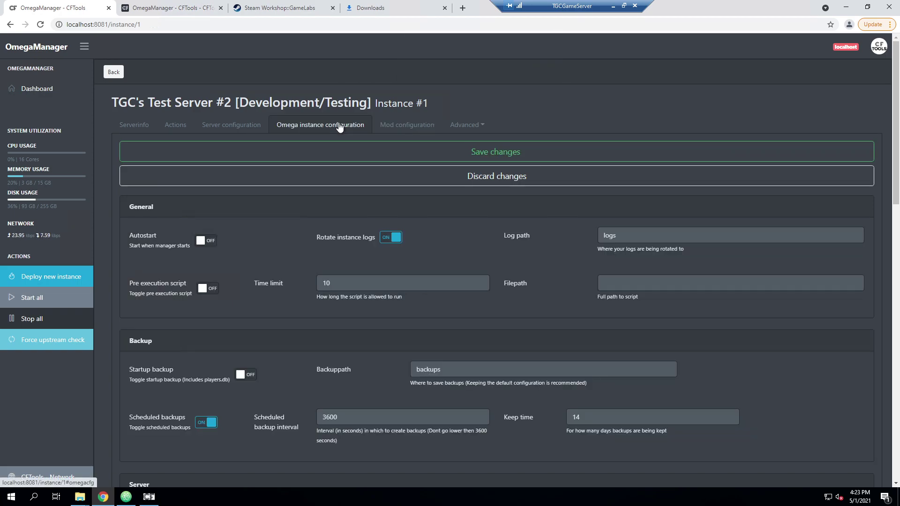
pyautogui.scroll(-1, 298, 287)
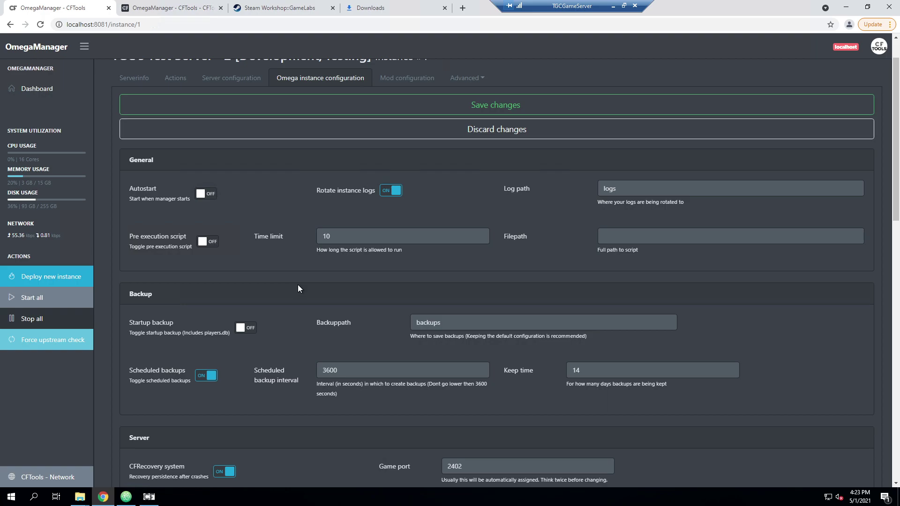
pyautogui.scroll(-5, 298, 287)
pyautogui.scroll(-10, 298, 287)
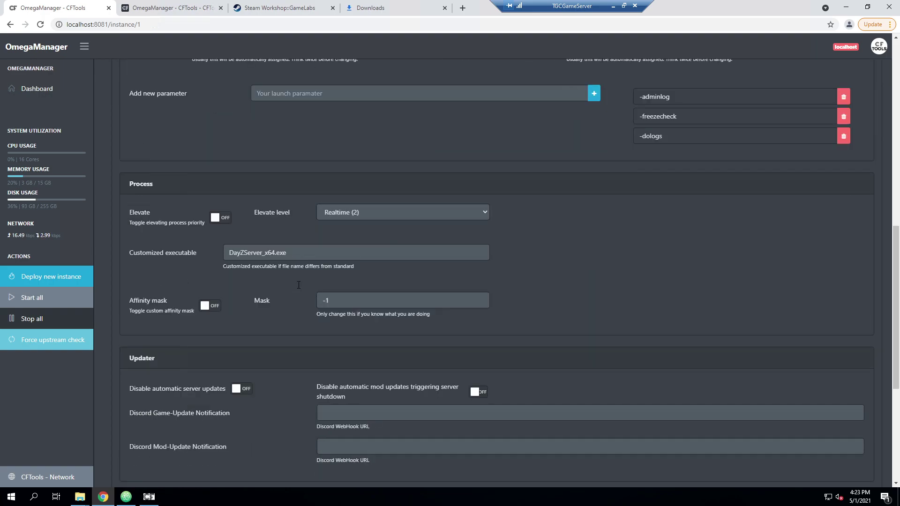
pyautogui.scroll(1, 452, 311)
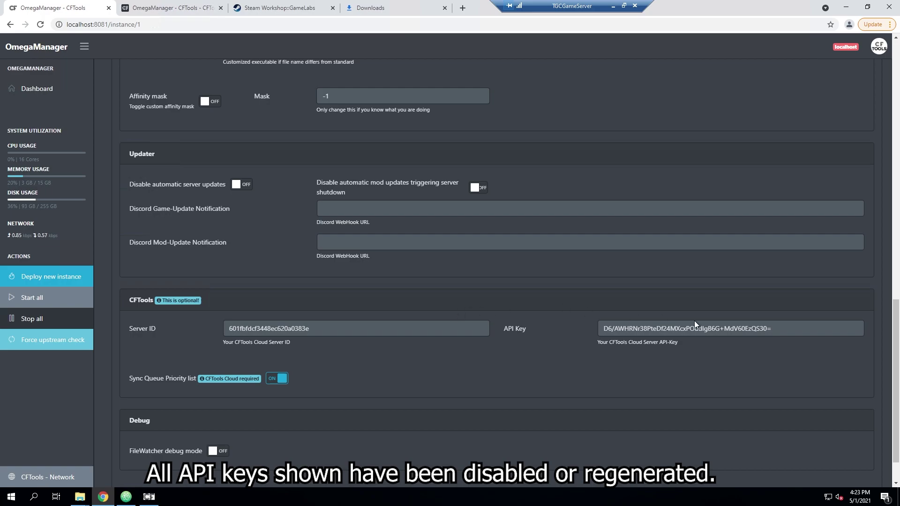
pyautogui.click(809, 330)
pyautogui.hotkey('ctrl', 'a')
pyautogui.press('BackSpace')
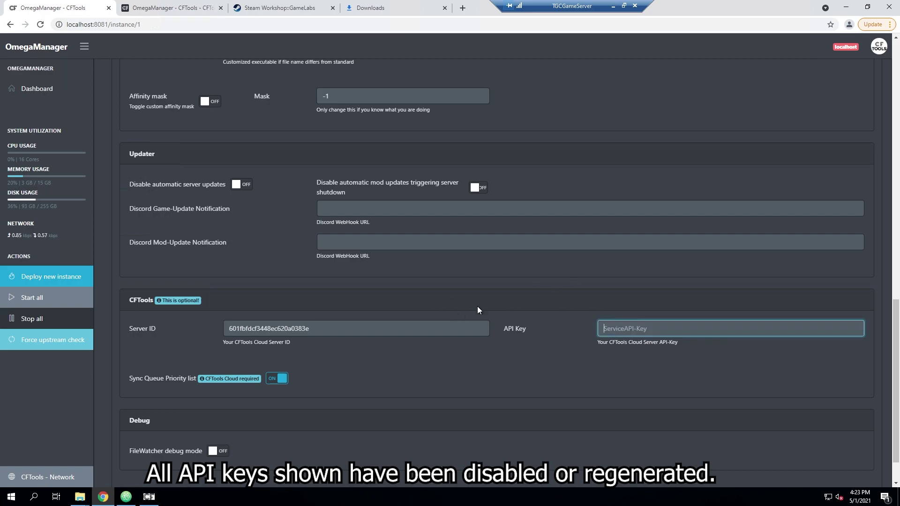
pyautogui.click(403, 330)
pyautogui.hotkey('ctrl', 'a')
pyautogui.press('BackSpace')
pyautogui.click(454, 381)
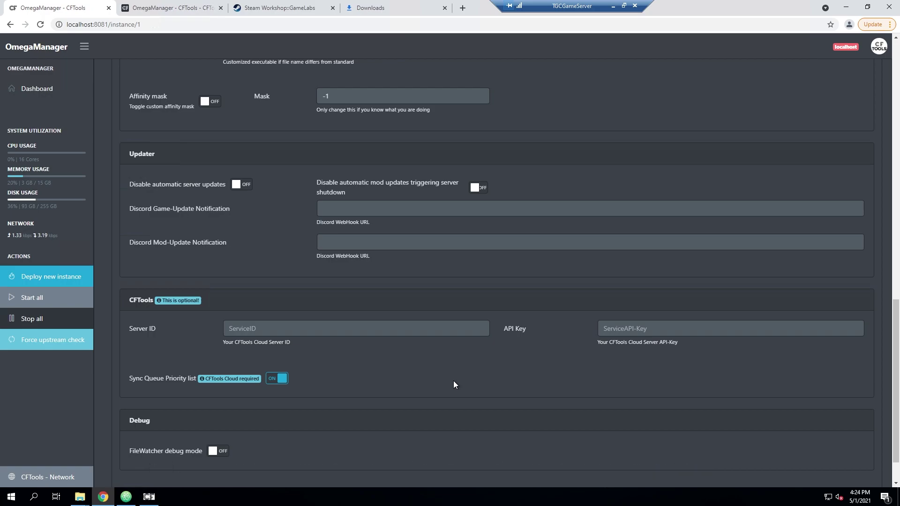
# Step: Save the Omega instance configuration changes for Test Server #2 and dismiss the confirmation
pyautogui.scroll(-1, 488, 386)
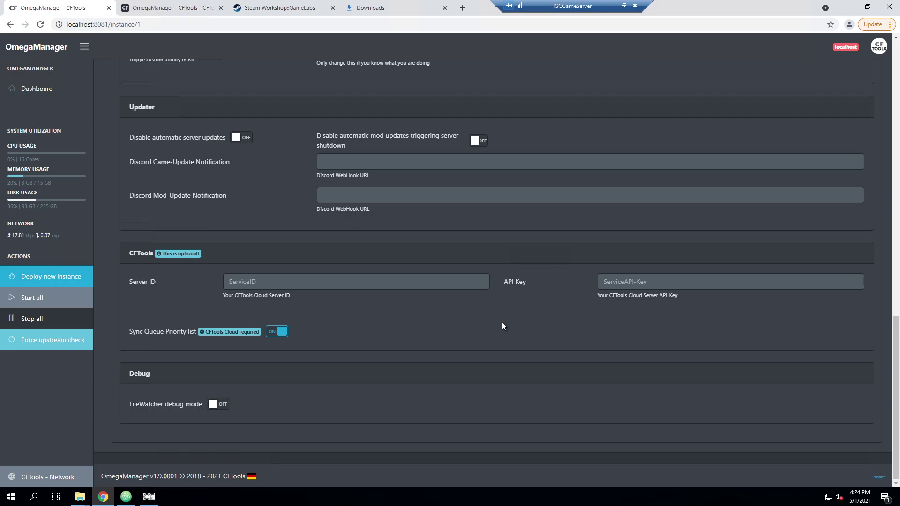
pyautogui.scroll(15, 483, 345)
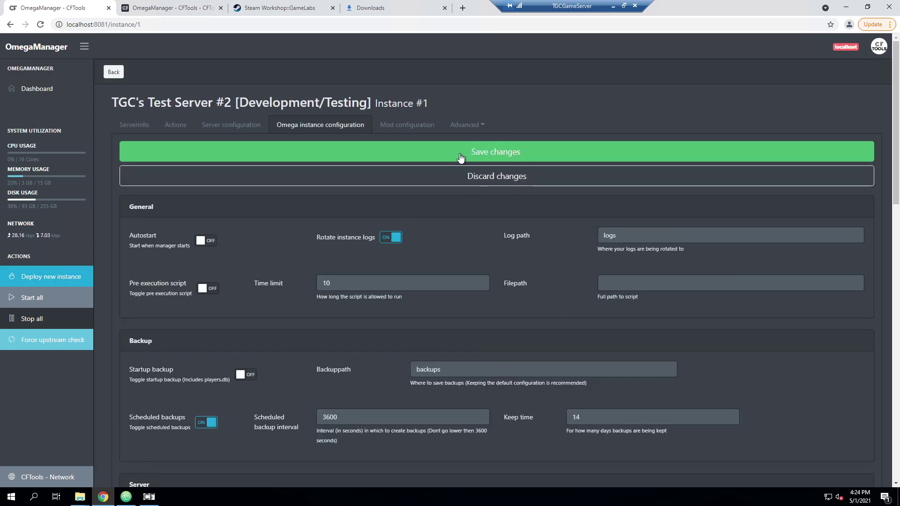
pyautogui.click(461, 157)
pyautogui.click(534, 78)
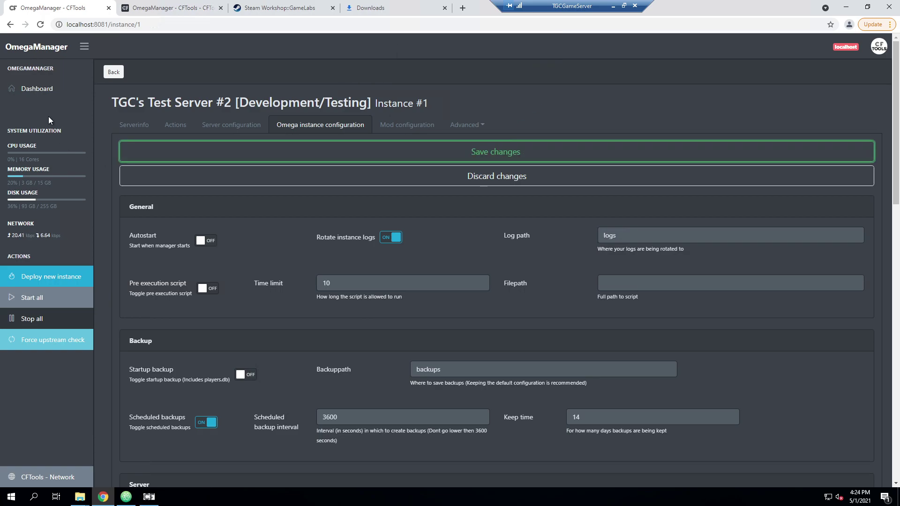
# Step: Clear the CFTools Server ID and API Key in the Omega instance configuration of TGC's Test Server #1 [Video Series]
pyautogui.click(44, 88)
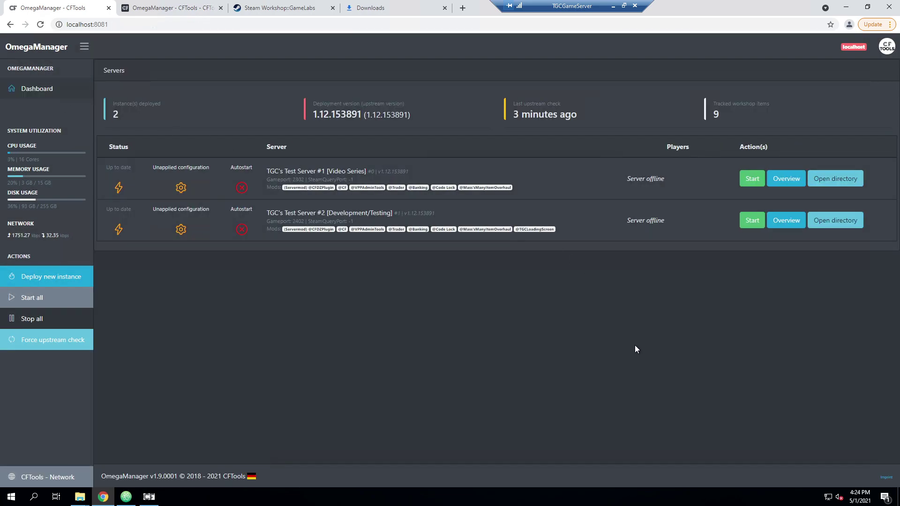
pyautogui.click(781, 178)
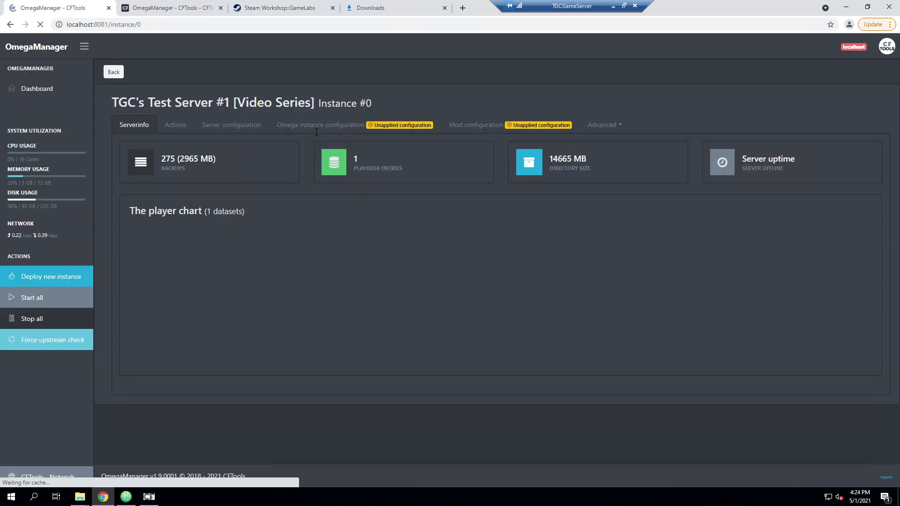
pyautogui.click(327, 125)
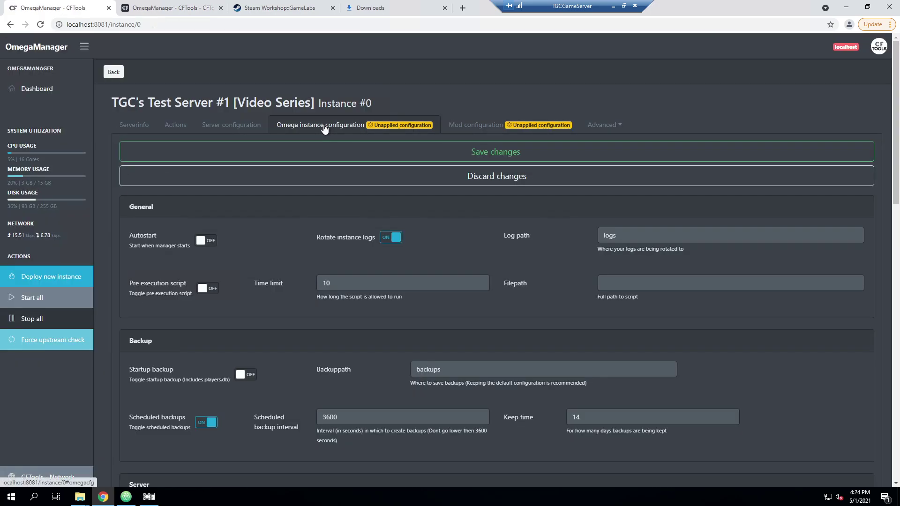
pyautogui.scroll(-7, 316, 300)
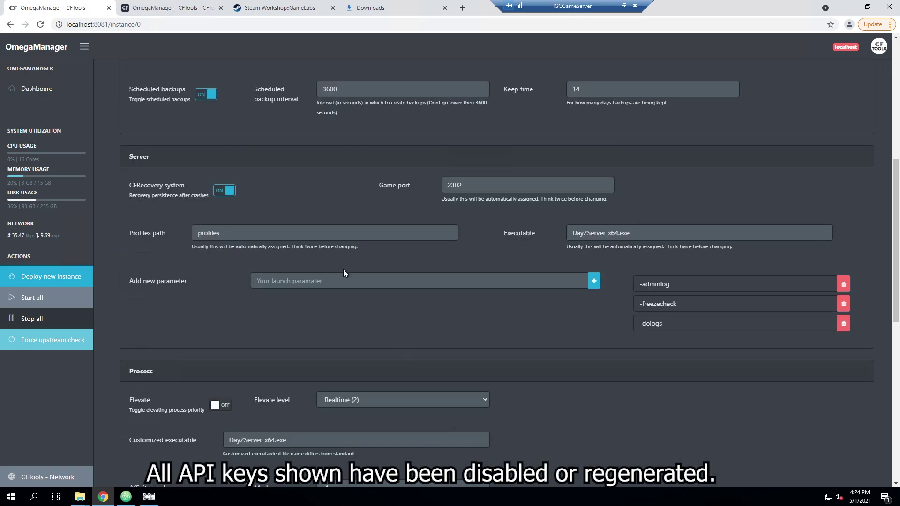
pyautogui.scroll(-9, 346, 272)
pyautogui.click(355, 282)
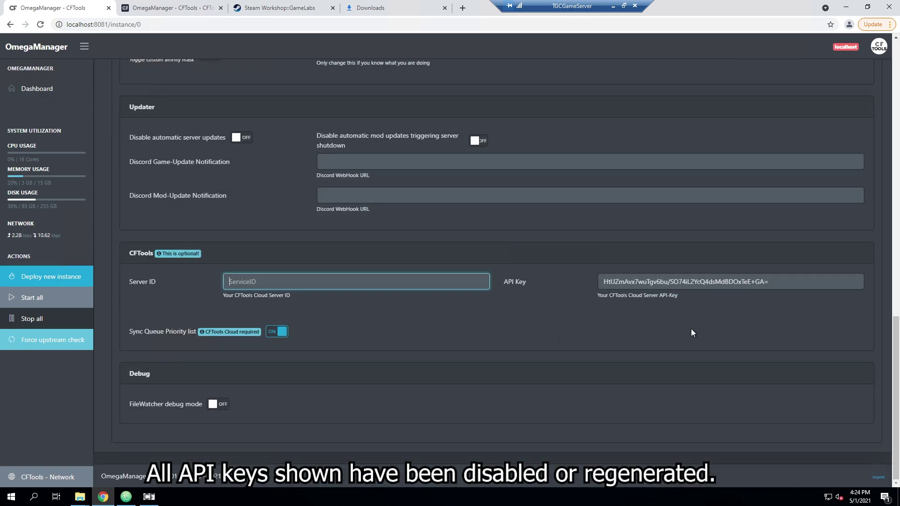
pyautogui.click(680, 281)
pyautogui.hotkey('ctrl', 'a')
pyautogui.press('BackSpace')
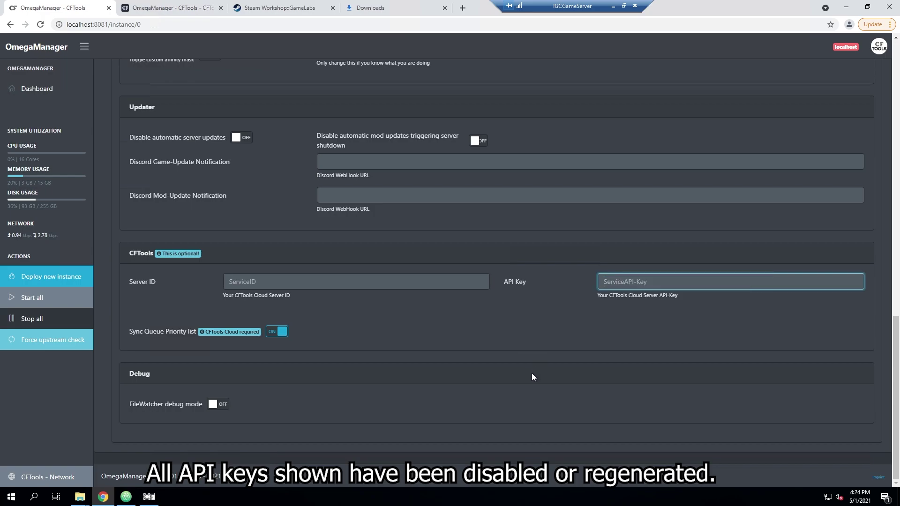
# Step: Save the Omega instance configuration changes for Test Server #1 and dismiss the confirmation
pyautogui.scroll(16, 530, 374)
pyautogui.click(484, 155)
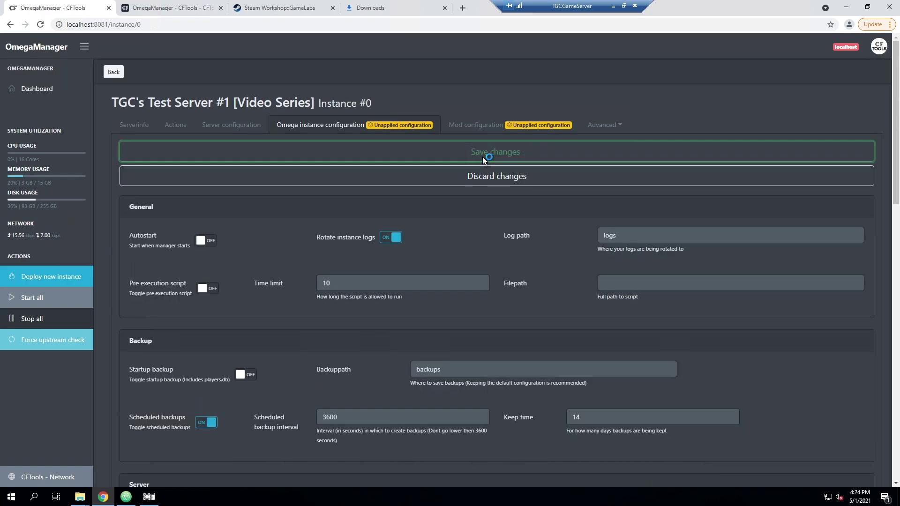
pyautogui.click(530, 76)
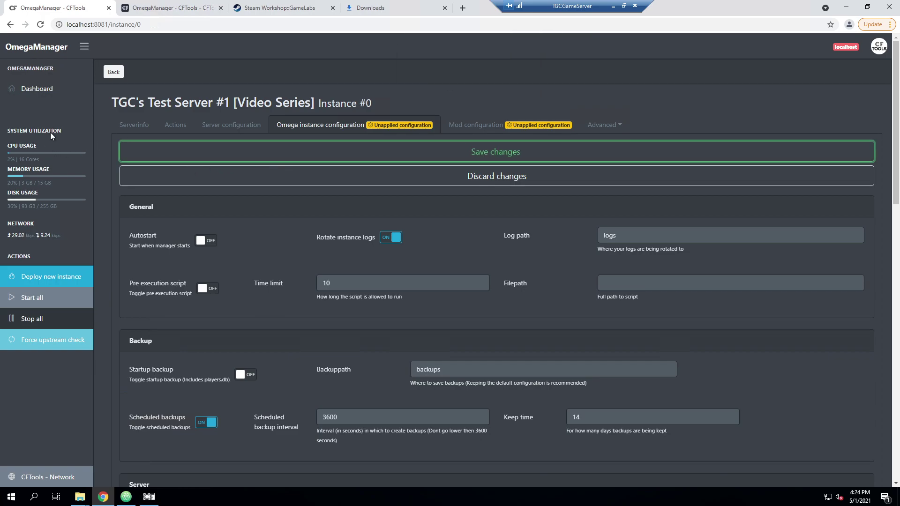
# Step: Return to the OmegaManager dashboard and start all server instances, confirming the request
pyautogui.click(40, 91)
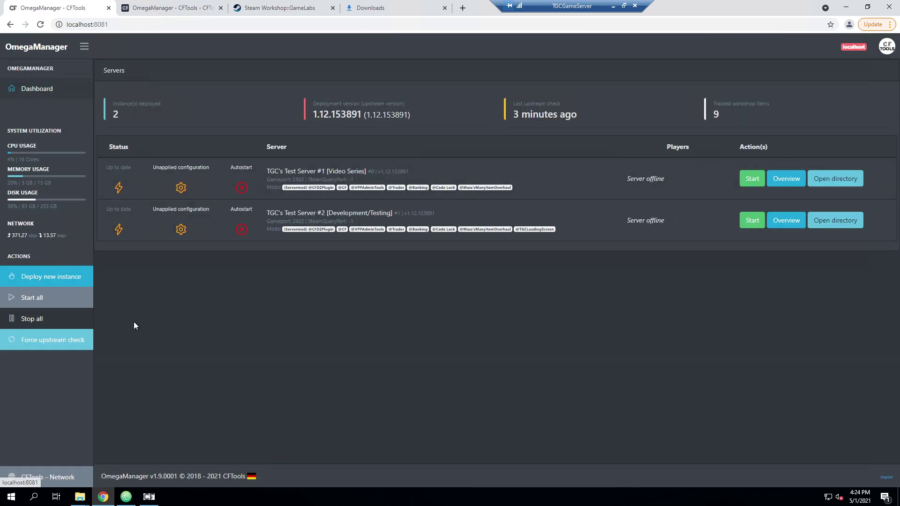
pyautogui.click(78, 303)
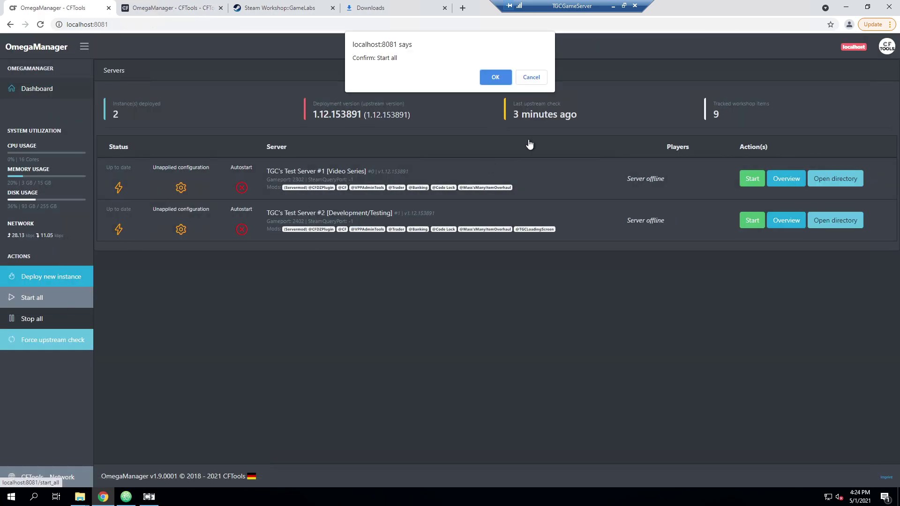
pyautogui.click(494, 78)
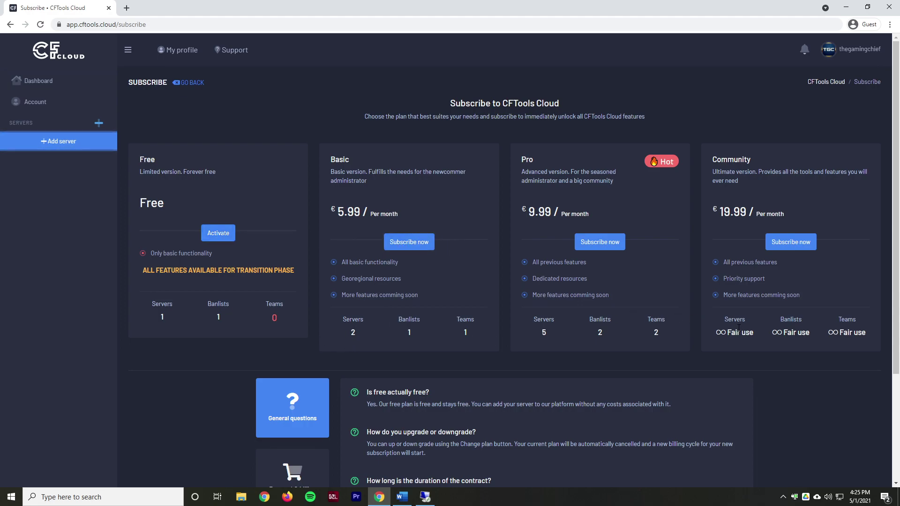
# Step: Begin activating the Free plan in CFTools Cloud with United States as the country and Arizona as the region
pyautogui.scroll(-3, 728, 332)
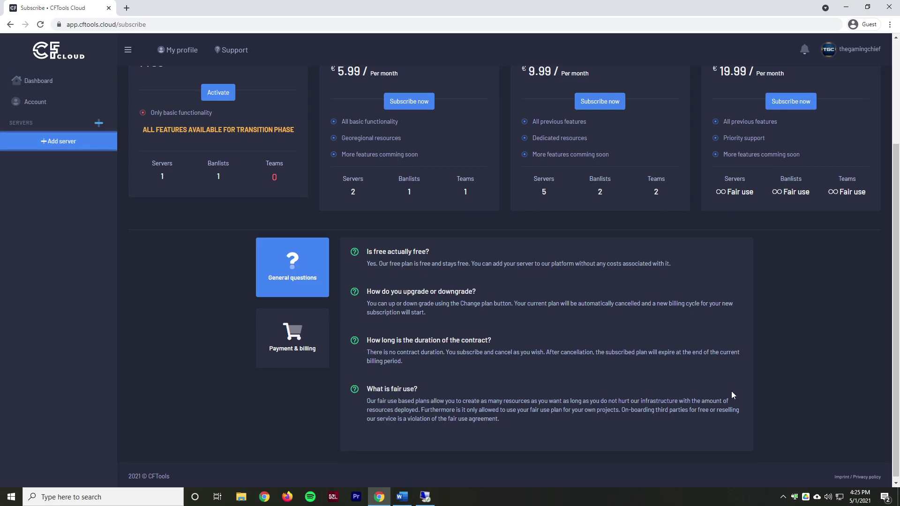
pyautogui.scroll(3, 731, 391)
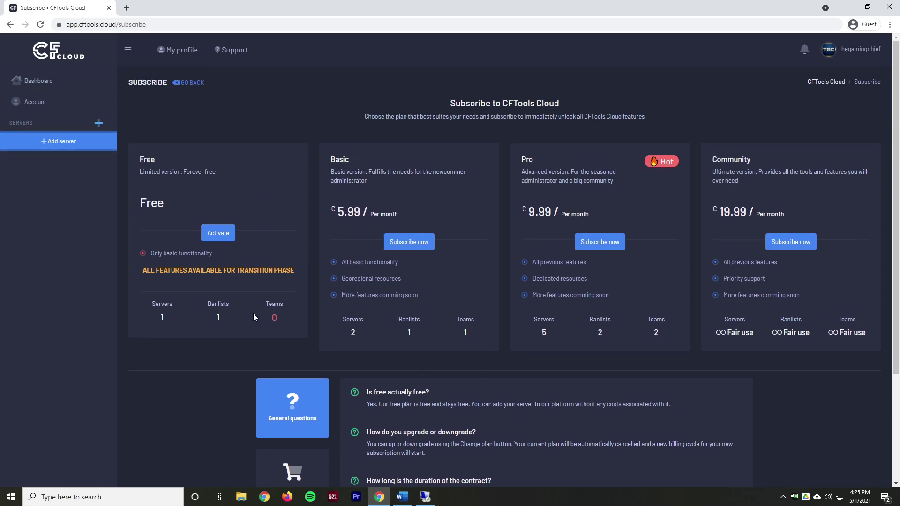
pyautogui.click(219, 235)
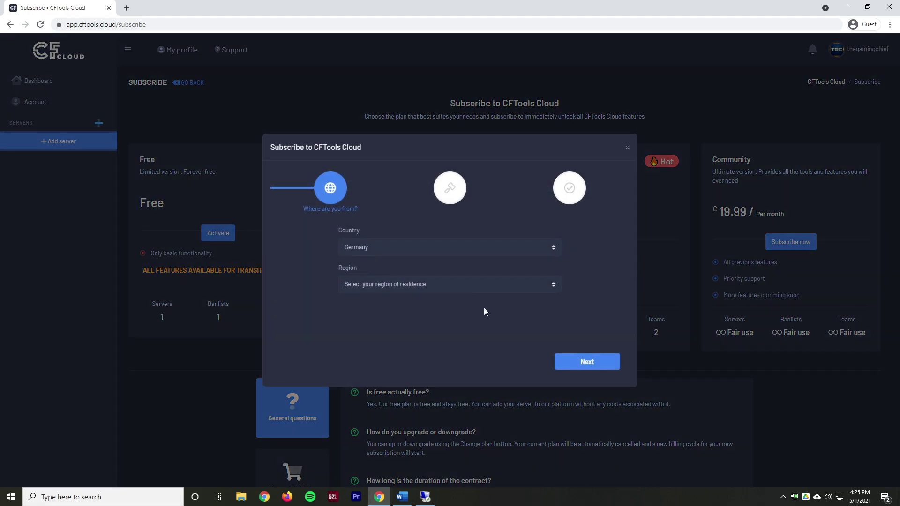
pyautogui.click(485, 254)
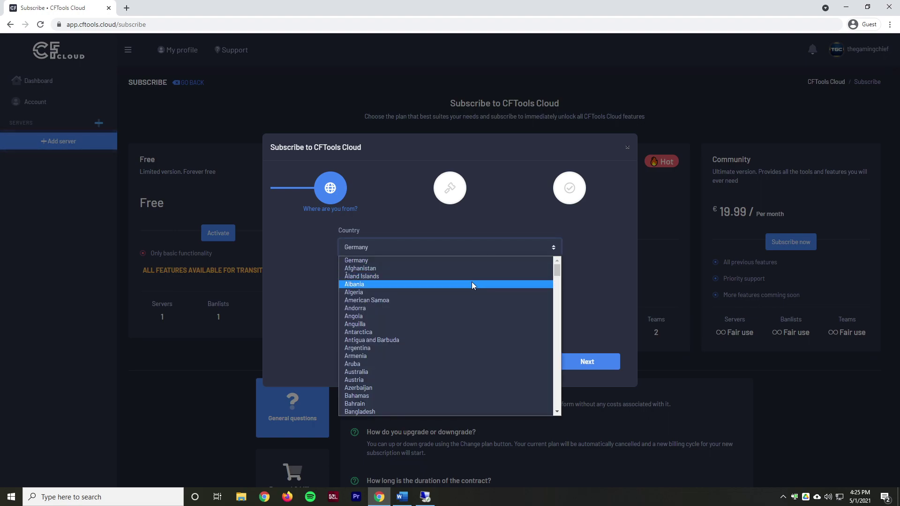
pyautogui.press('u')
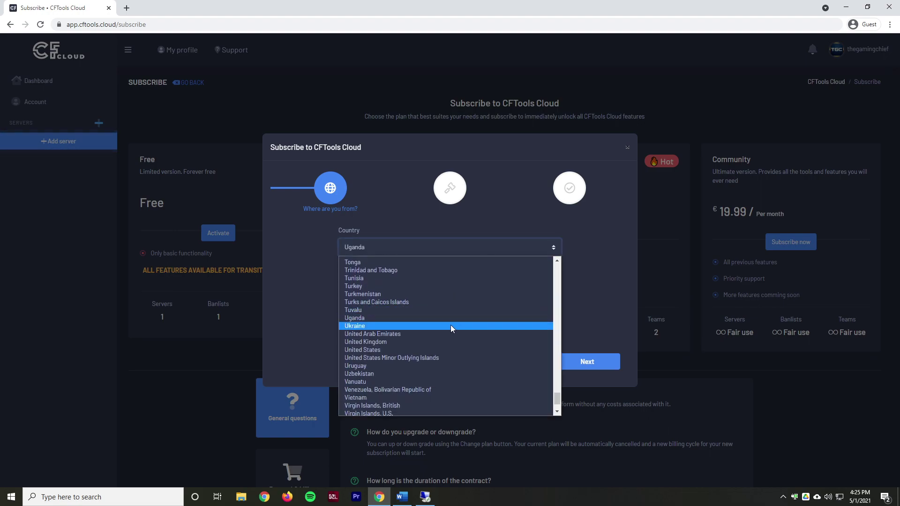
pyautogui.click(447, 350)
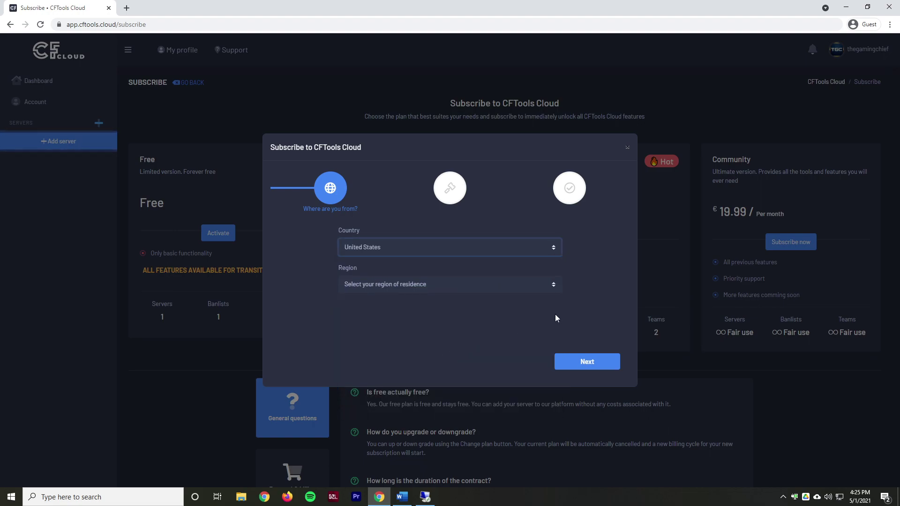
pyautogui.click(465, 285)
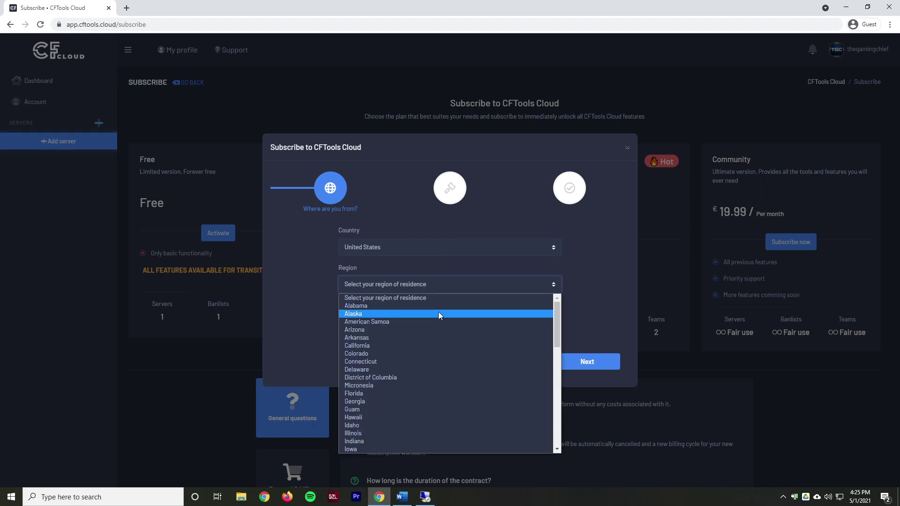
pyautogui.click(436, 330)
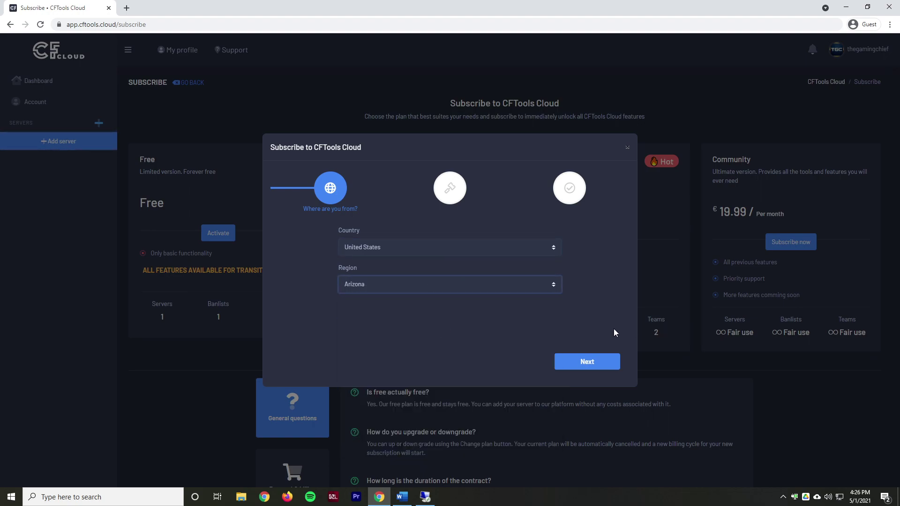
pyautogui.click(569, 364)
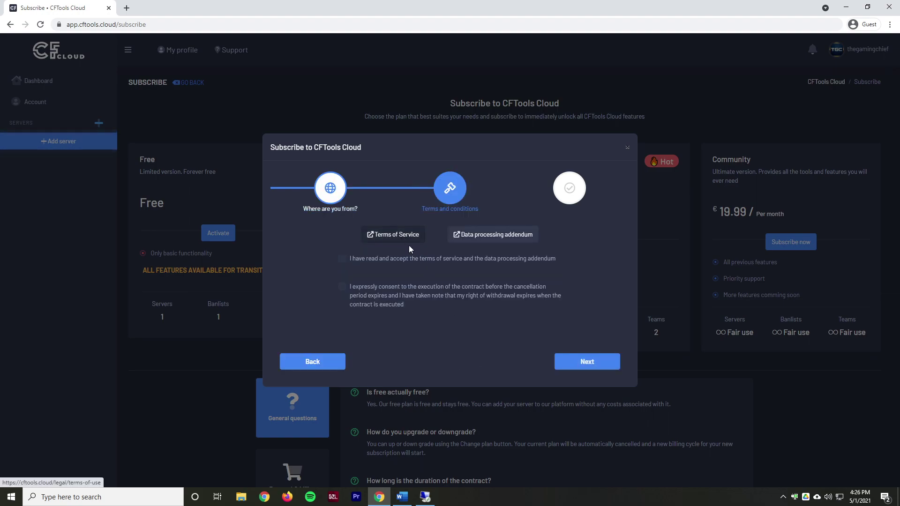
# Step: Open and read through the CFTools Cloud Terms of Service and the data processing addendum
pyautogui.click(399, 235)
pyautogui.click(476, 238)
pyautogui.click(172, 5)
pyautogui.scroll(-15, 279, 303)
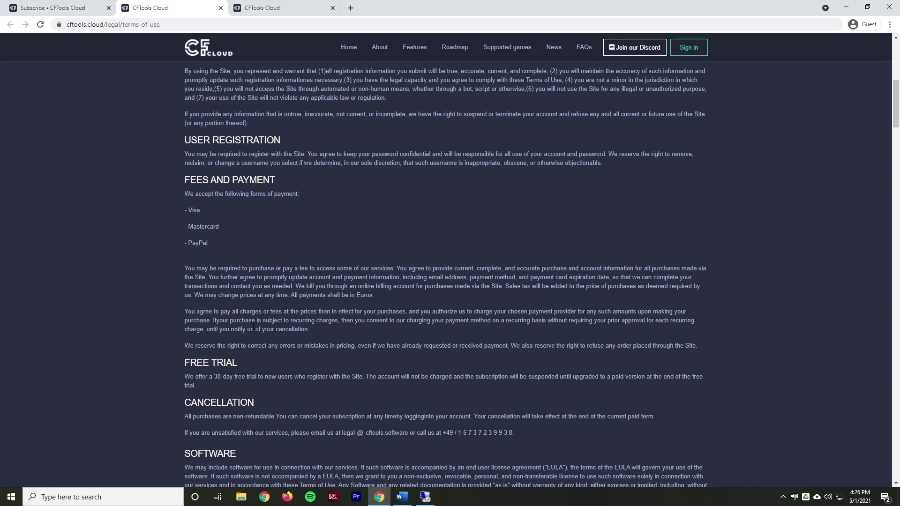
pyautogui.hotkey('ctrl', 'Tab')
pyautogui.scroll(-20, 274, 264)
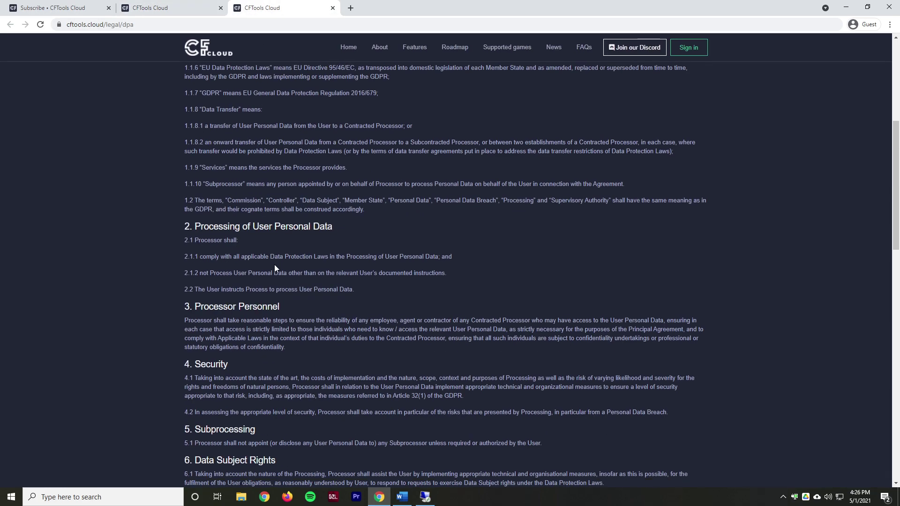
pyautogui.scroll(5, 322, 306)
pyautogui.scroll(20, 322, 309)
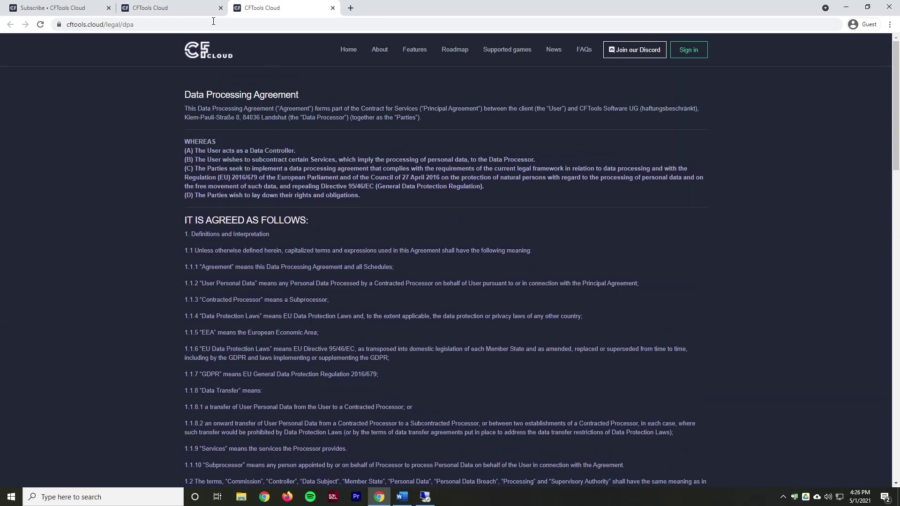
pyautogui.hotkey('ctrl', 'shift', 'Tab')
pyautogui.scroll(-10, 295, 294)
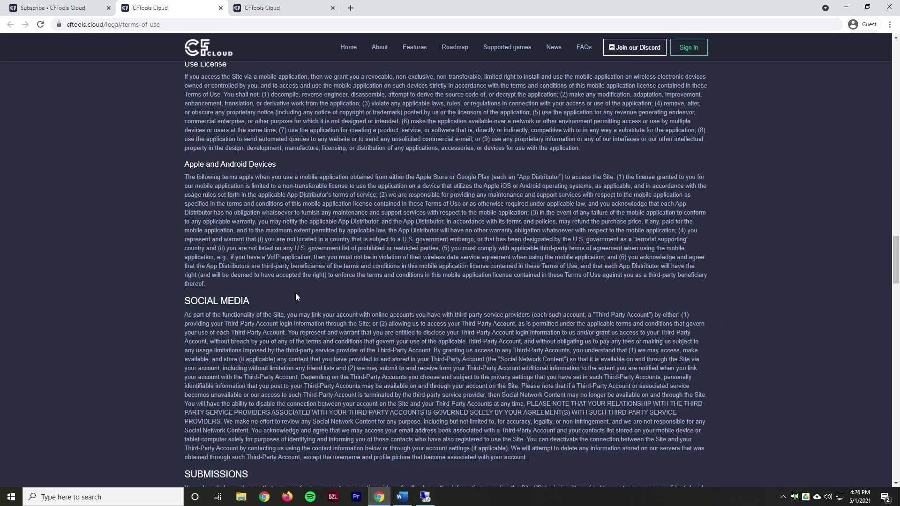
pyautogui.scroll(-8, 296, 297)
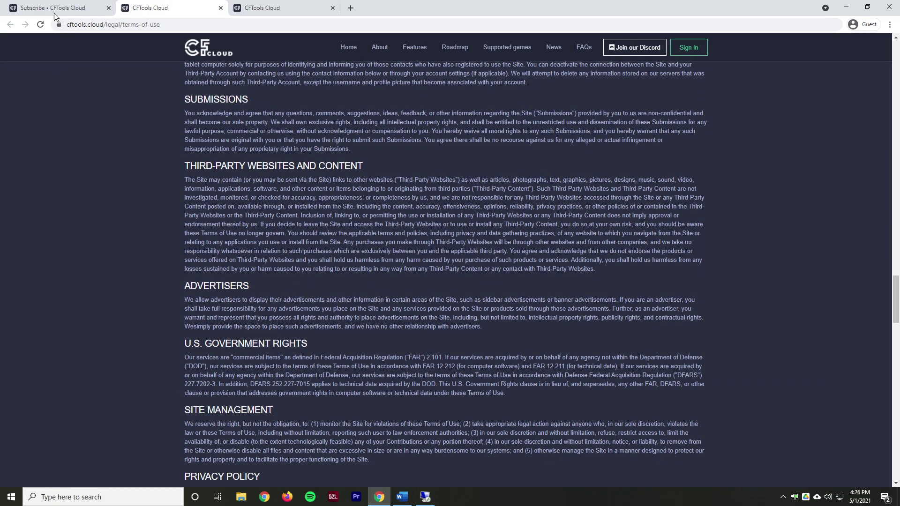
# Step: Accept the terms and the contract execution consent in the subscription dialog, and activate the CFTools Cloud Free subscription
pyautogui.click(58, 7)
pyautogui.click(379, 261)
pyautogui.click(381, 290)
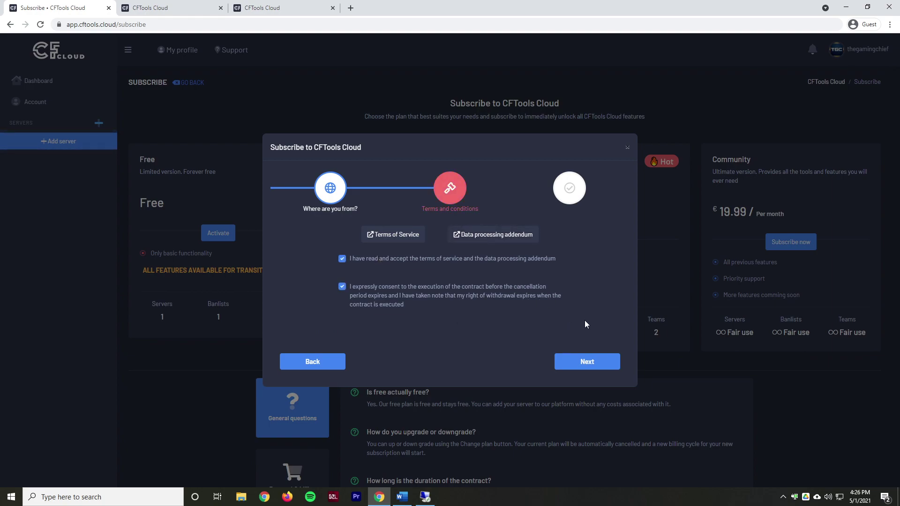
pyautogui.click(587, 362)
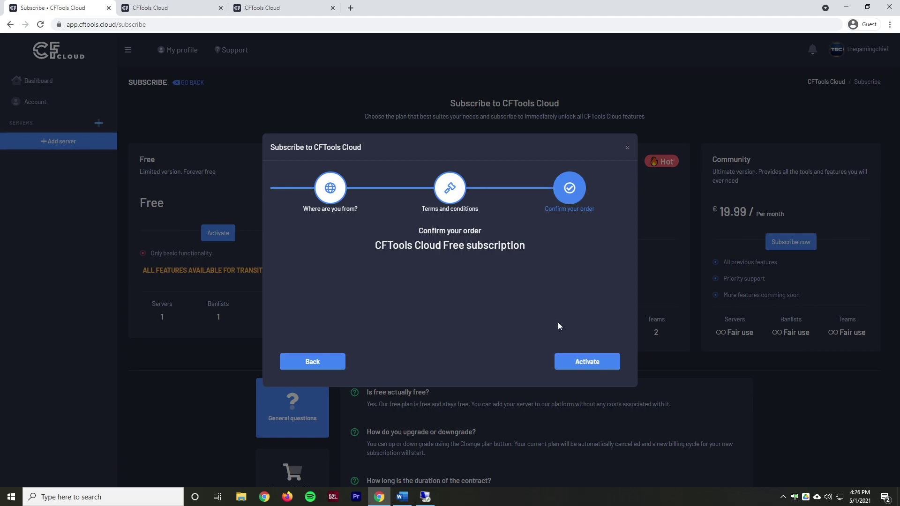
pyautogui.click(577, 367)
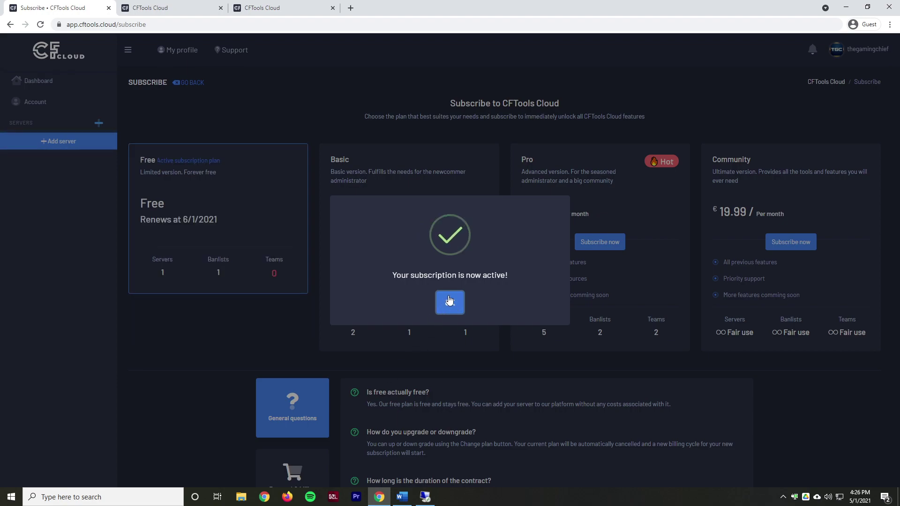
pyautogui.click(450, 301)
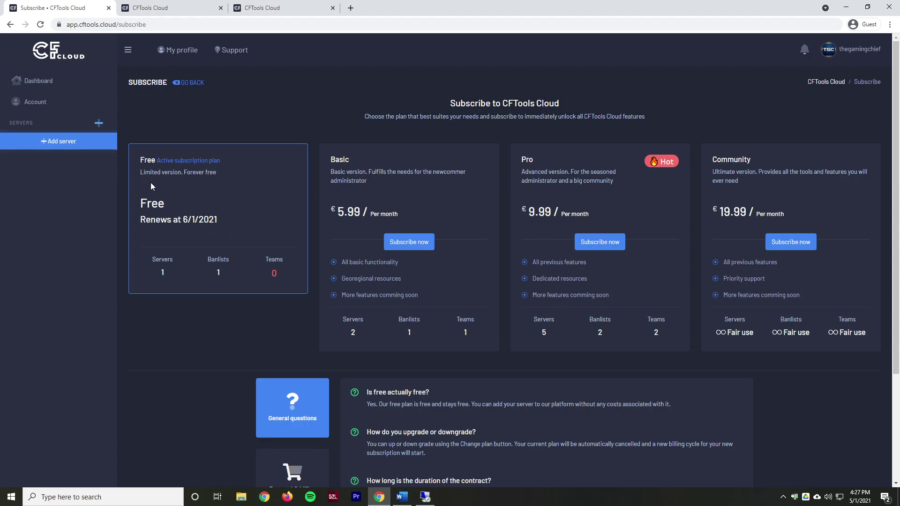
# Step: Start adding a new server with DayZ as the game and, searching for TGC, choose TGC's Test Server #1 [Video Series]
pyautogui.click(55, 147)
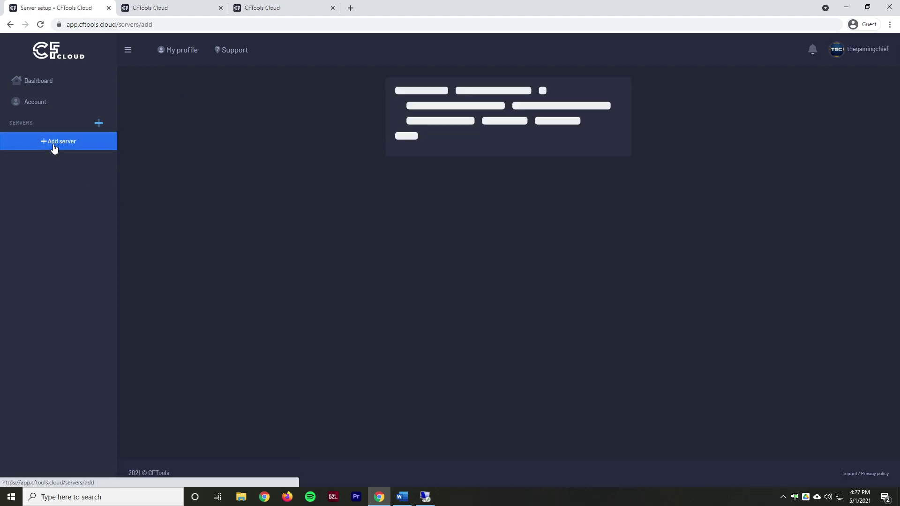
pyautogui.click(385, 128)
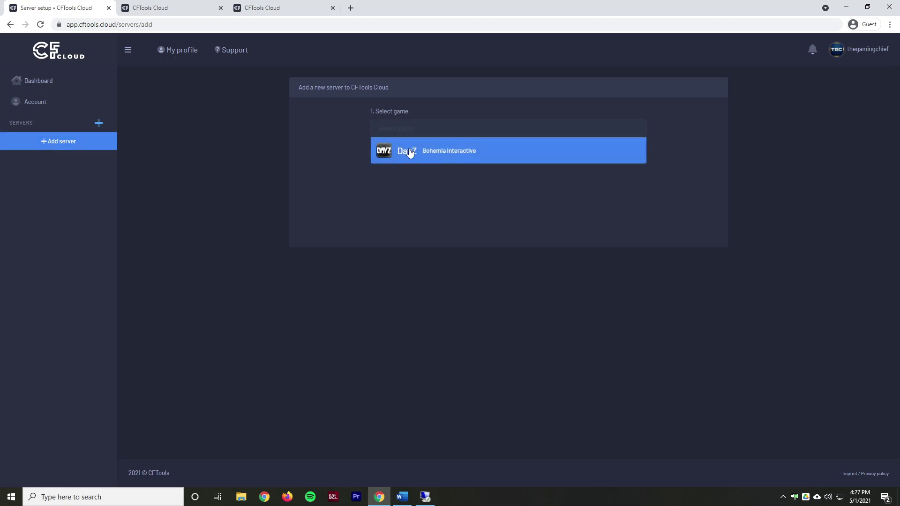
pyautogui.click(520, 156)
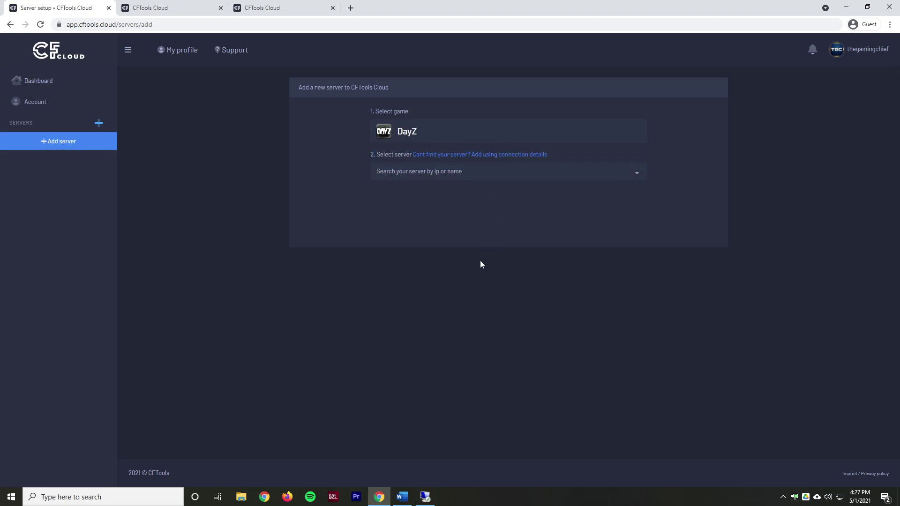
pyautogui.click(497, 176)
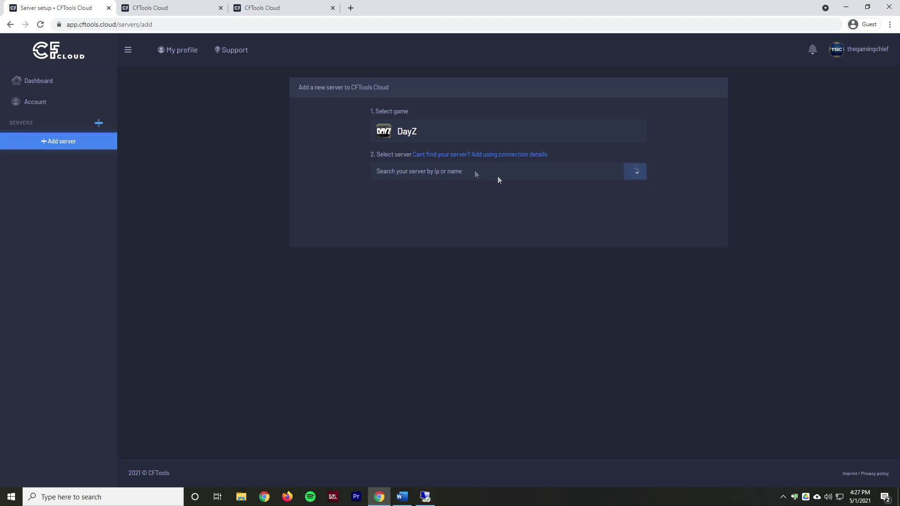
pyautogui.click(474, 171)
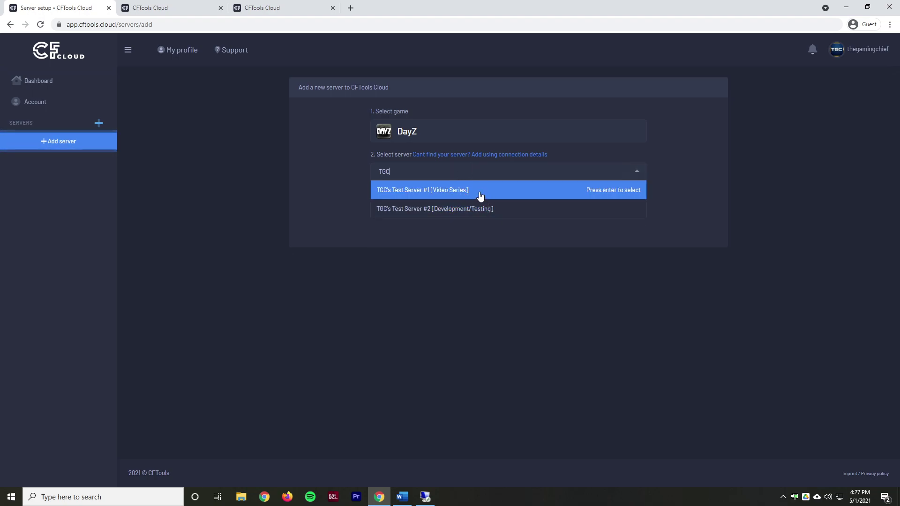
pyautogui.click(460, 194)
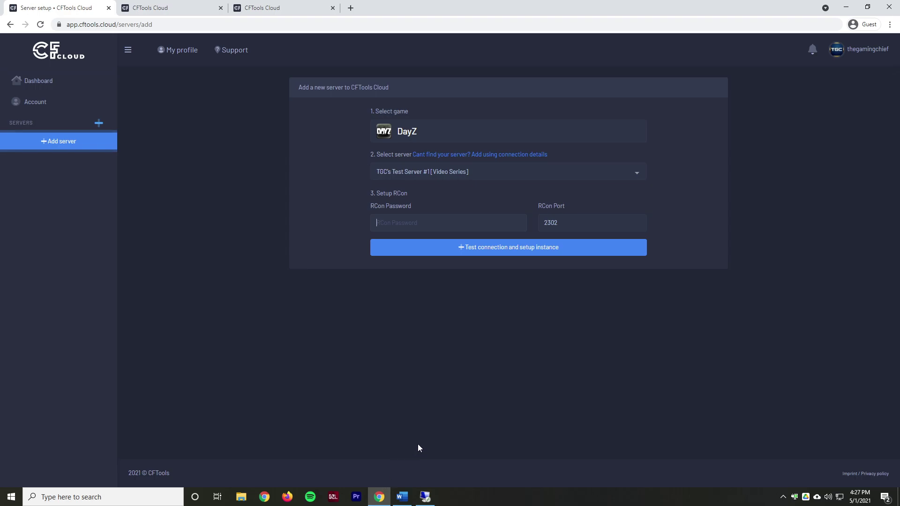
# Step: Switch to Atom on the TGCGameServer remote desktop and close all open file tabs
pyautogui.click(426, 498)
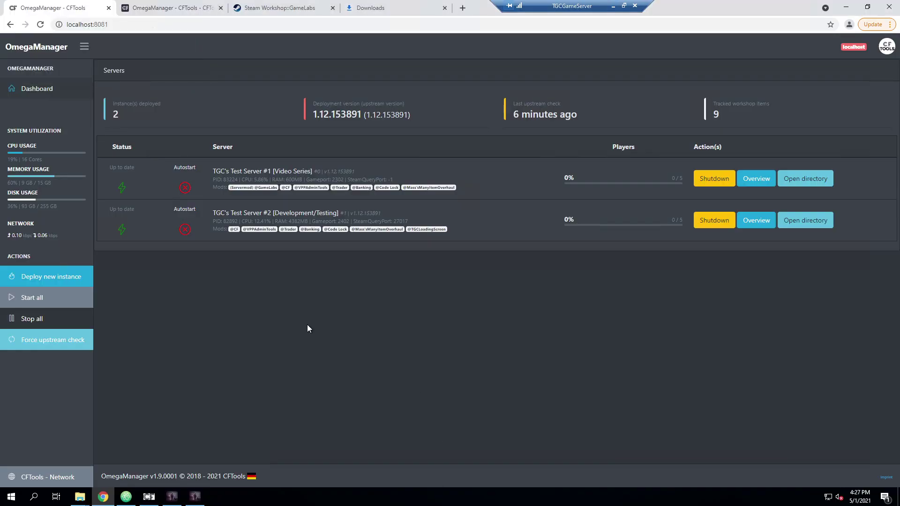
pyautogui.click(127, 497)
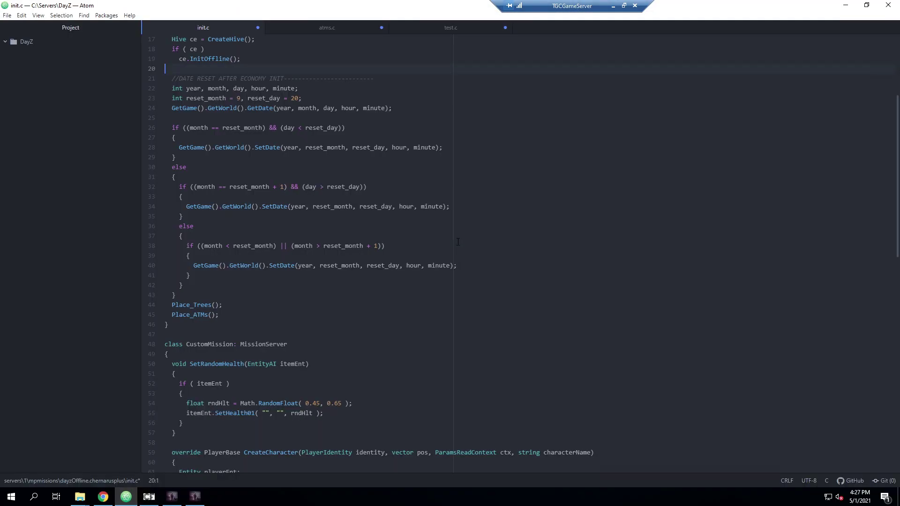
pyautogui.click(5, 44)
pyautogui.rightClick(204, 27)
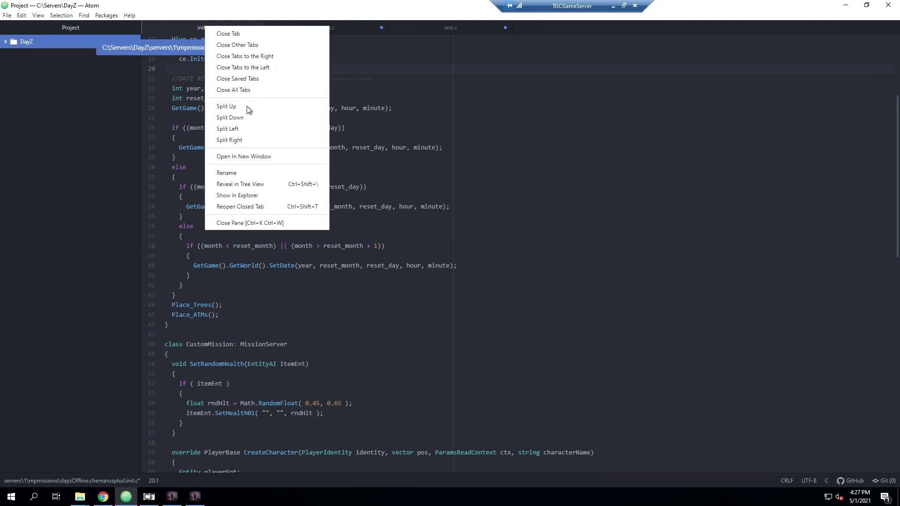
pyautogui.click(255, 90)
# Step: Open BEServer_x64_active_1b18.cfg from servers/0/profiles/BattlEye in the DayZ project and copy the RCon password
pyautogui.click(6, 43)
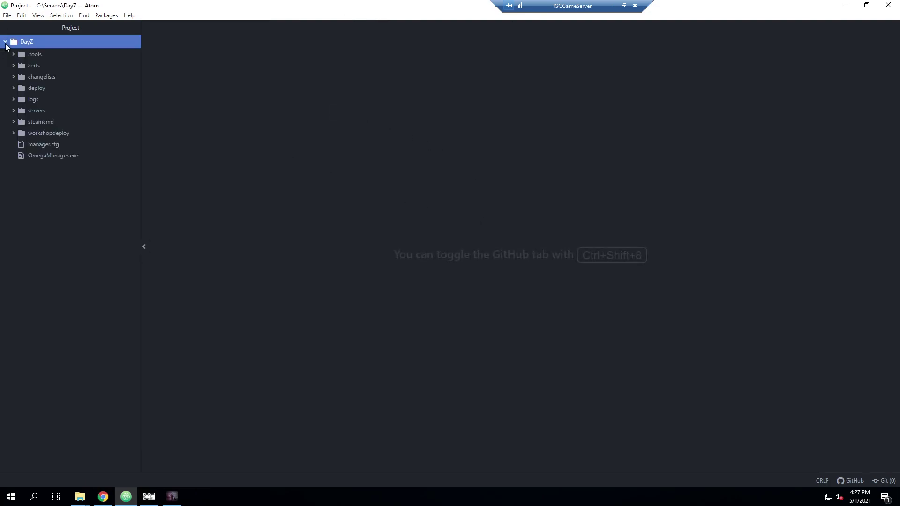
pyautogui.click(14, 111)
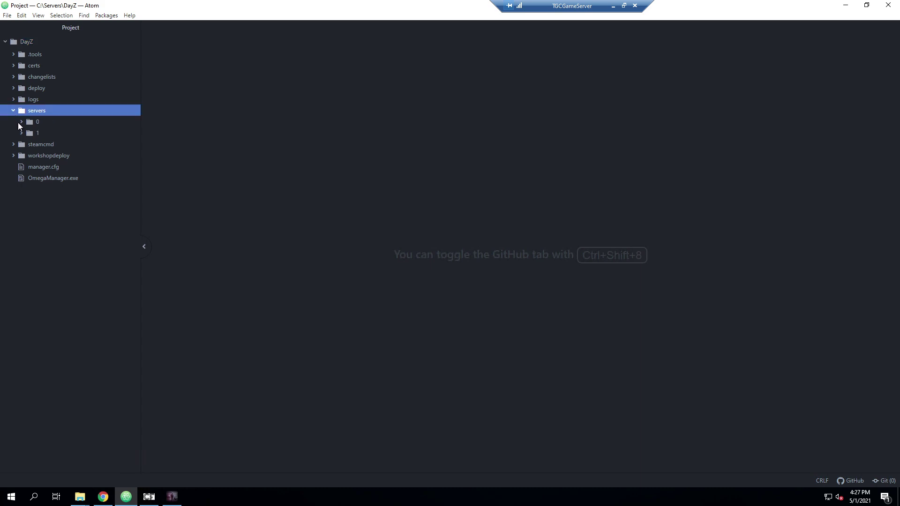
pyautogui.click(21, 122)
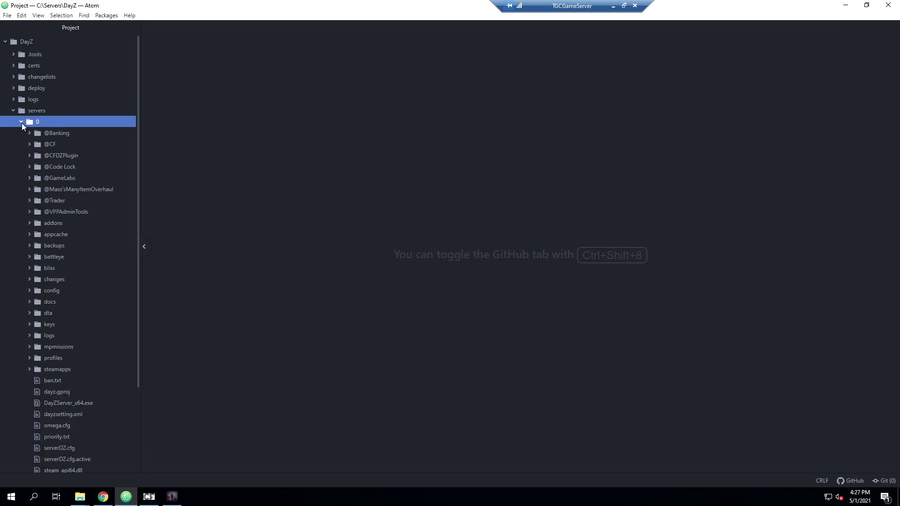
pyautogui.click(30, 359)
pyautogui.click(38, 370)
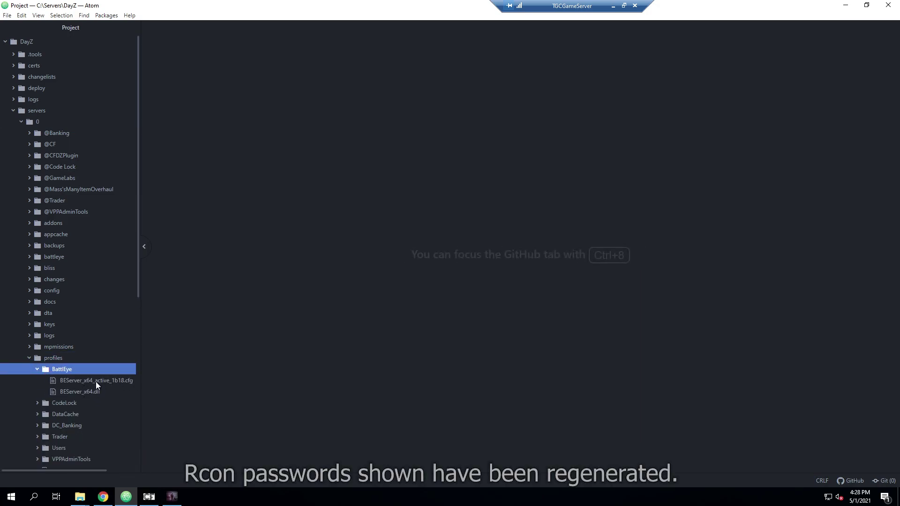
pyautogui.click(96, 381)
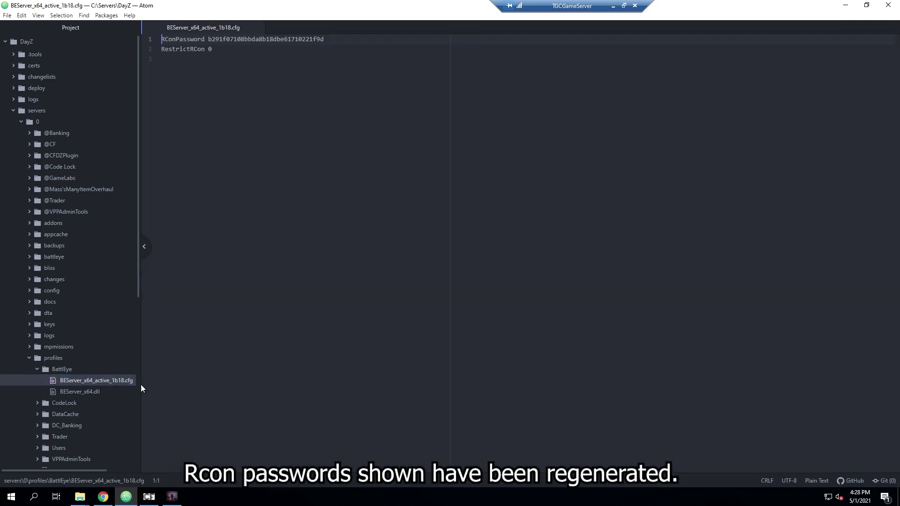
pyautogui.doubleClick(274, 39)
pyautogui.hotkey('ctrl', 'c')
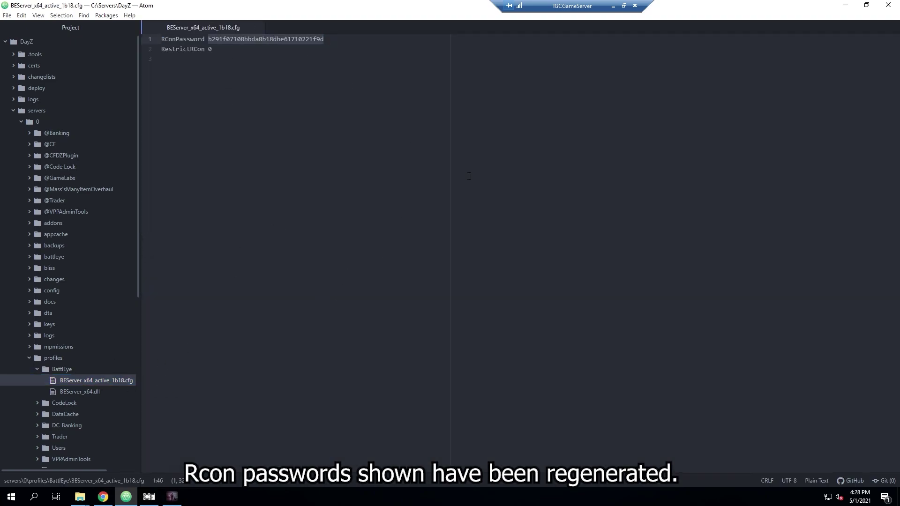
# Step: Return to the CFTools Cloud server setup page and paste the copied value as the RCon password
pyautogui.click(615, 9)
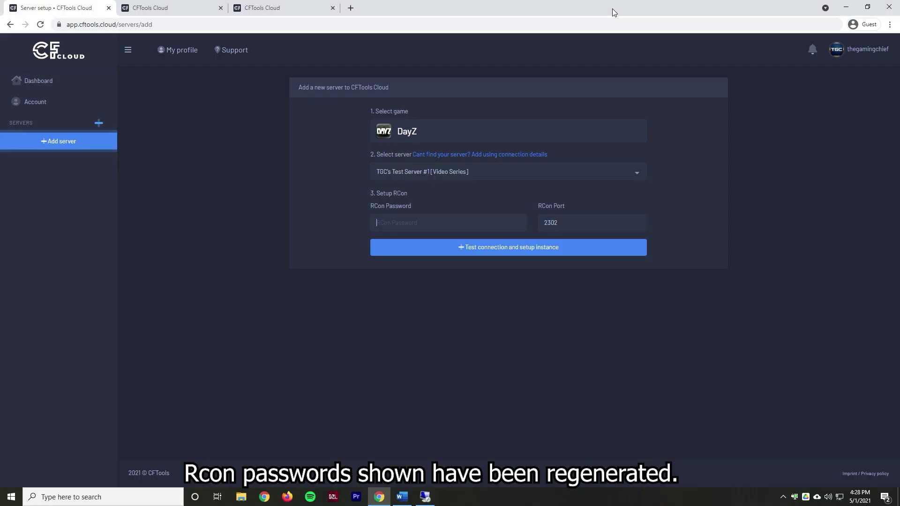
pyautogui.click(437, 229)
pyautogui.hotkey('ctrl', 'v')
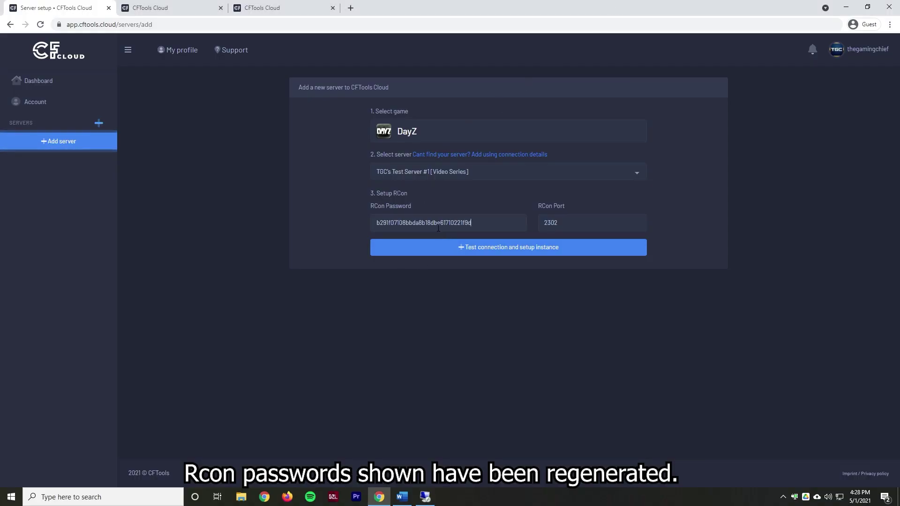
# Step: Edit the last digit of the RCon port, then test the connection and set up the instance
pyautogui.click(567, 222)
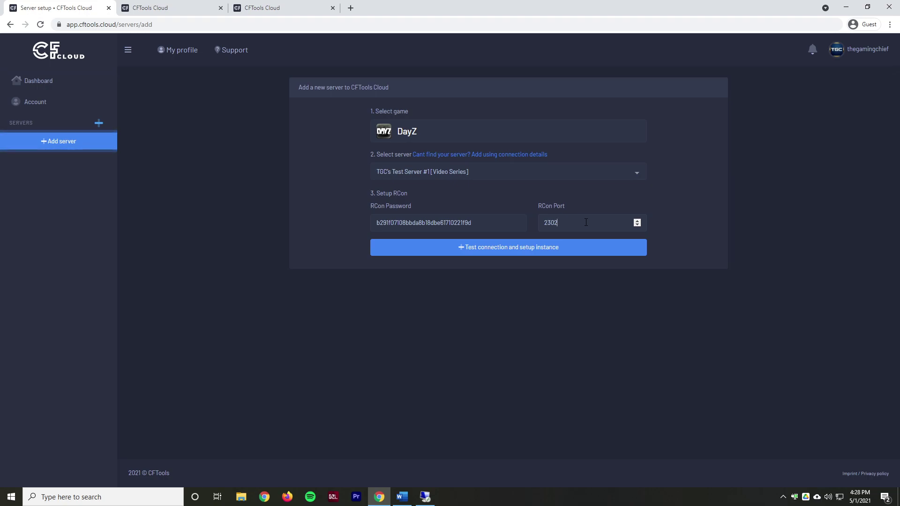
pyautogui.press('BackSpace')
pyautogui.write('4')
pyautogui.write('3')
pyautogui.click(620, 326)
pyautogui.click(544, 256)
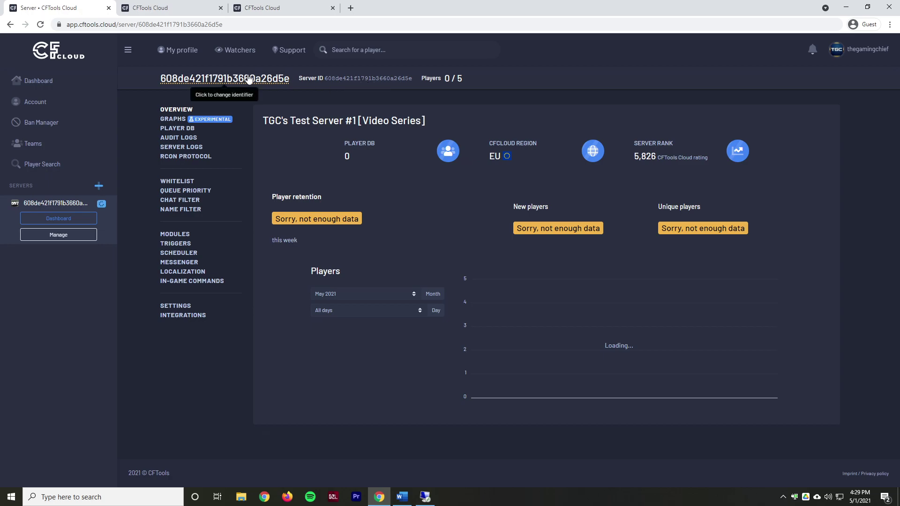
# Step: Change the server's identifier to TGC's Test Server #1 [Video Series]
pyautogui.click(225, 79)
pyautogui.write("TGC's Test Server #1 [Video Series]")
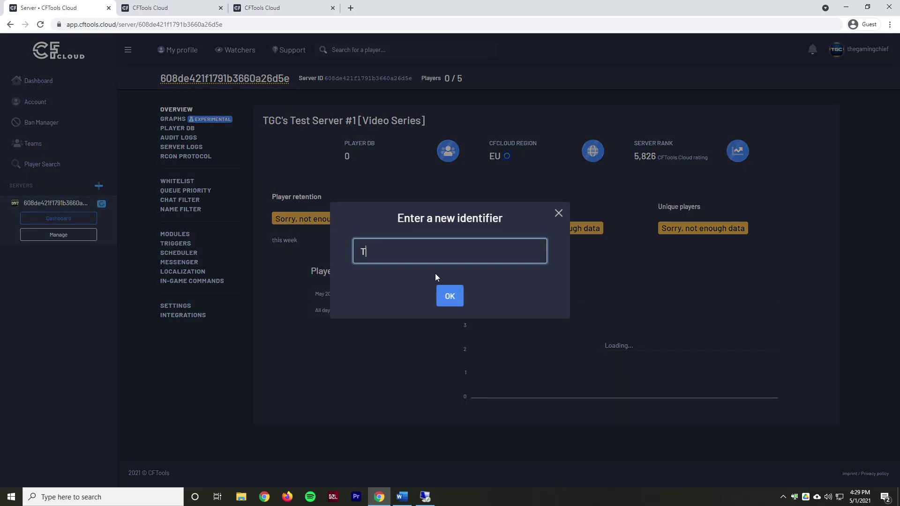
pyautogui.click(453, 297)
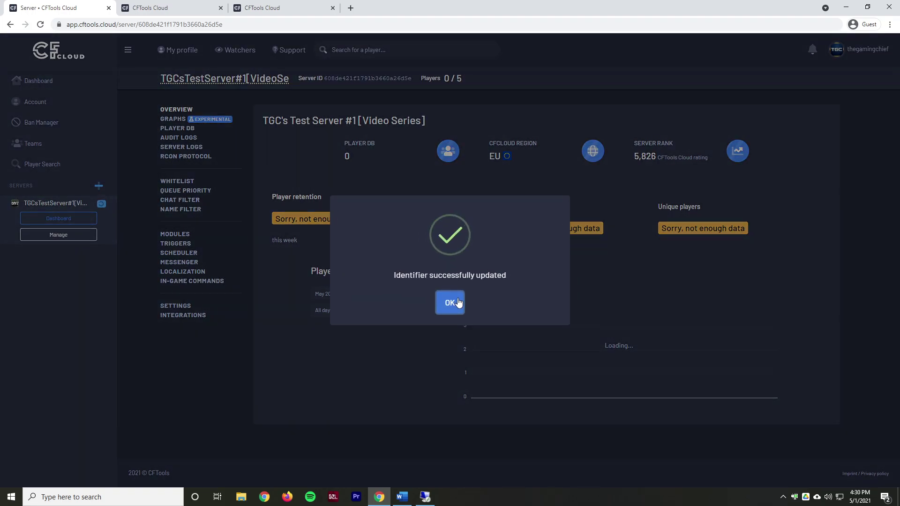
pyautogui.click(438, 308)
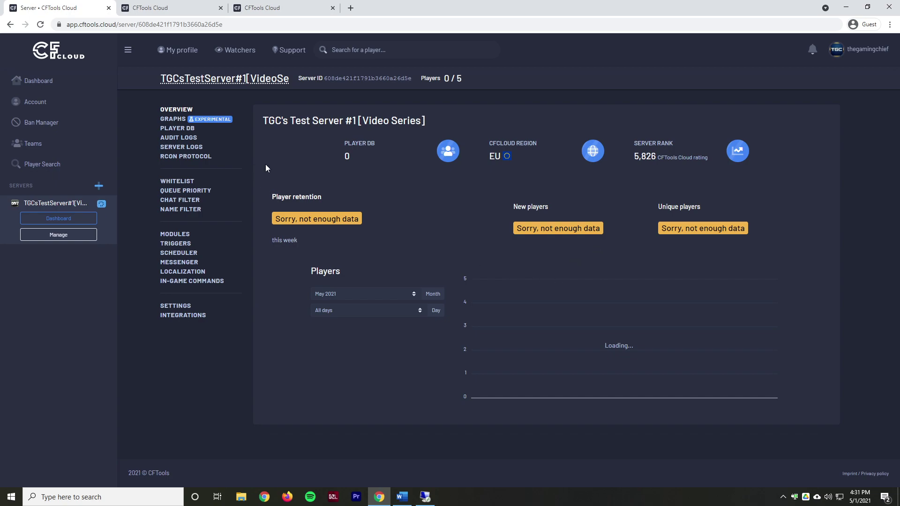
# Step: Look through the server's graphs, player database, logs, RCon protocol, whitelist, queue priority, chat and name filters, and modules
pyautogui.click(178, 120)
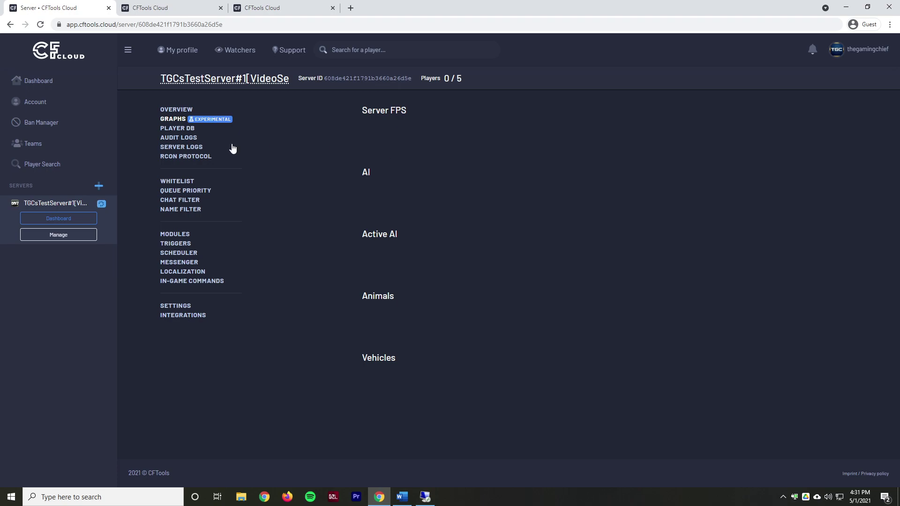
pyautogui.click(182, 130)
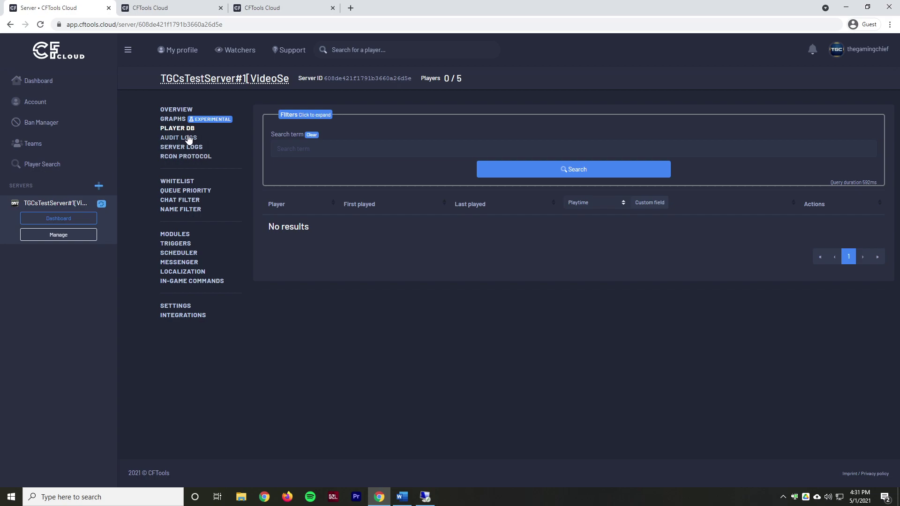
pyautogui.click(188, 138)
pyautogui.click(189, 148)
pyautogui.click(197, 158)
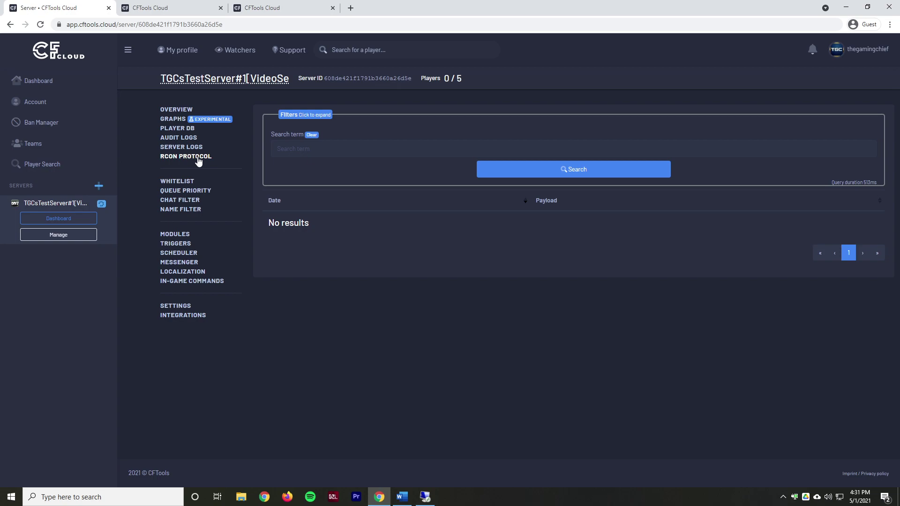
pyautogui.click(186, 182)
pyautogui.click(198, 192)
pyautogui.click(192, 201)
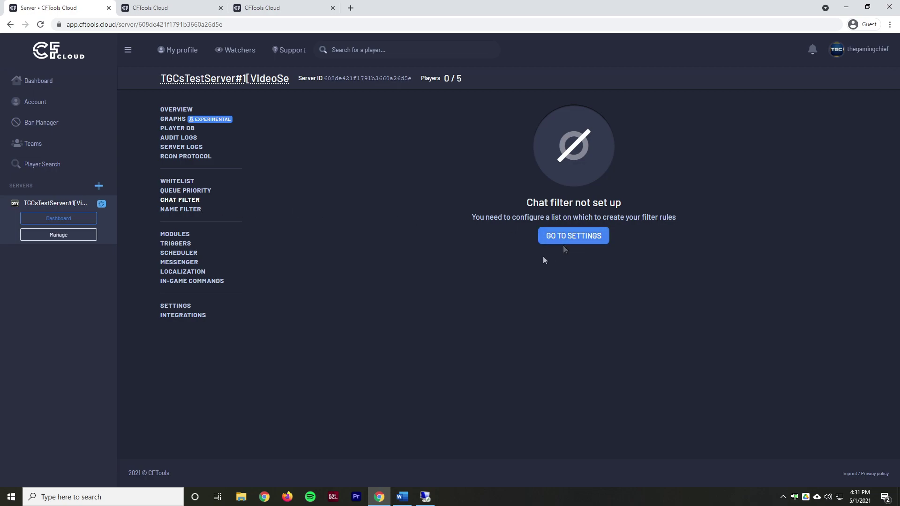
pyautogui.click(190, 210)
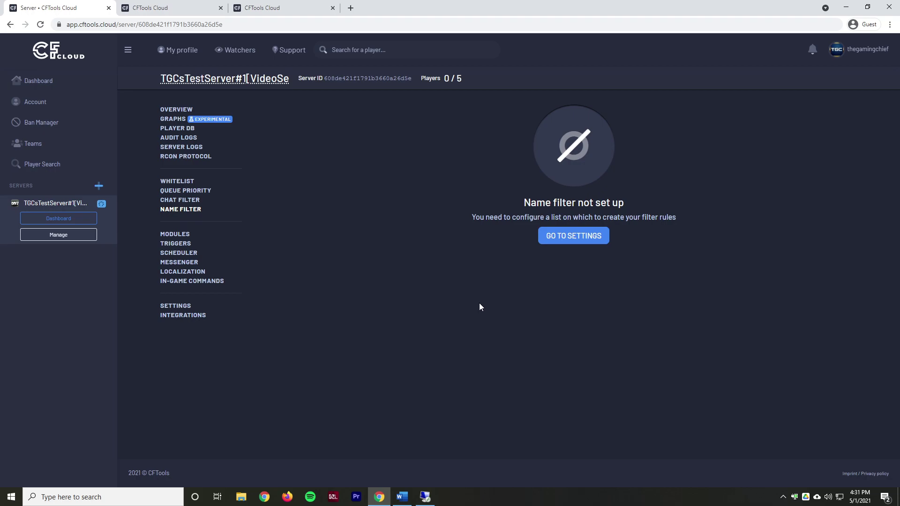
pyautogui.click(185, 234)
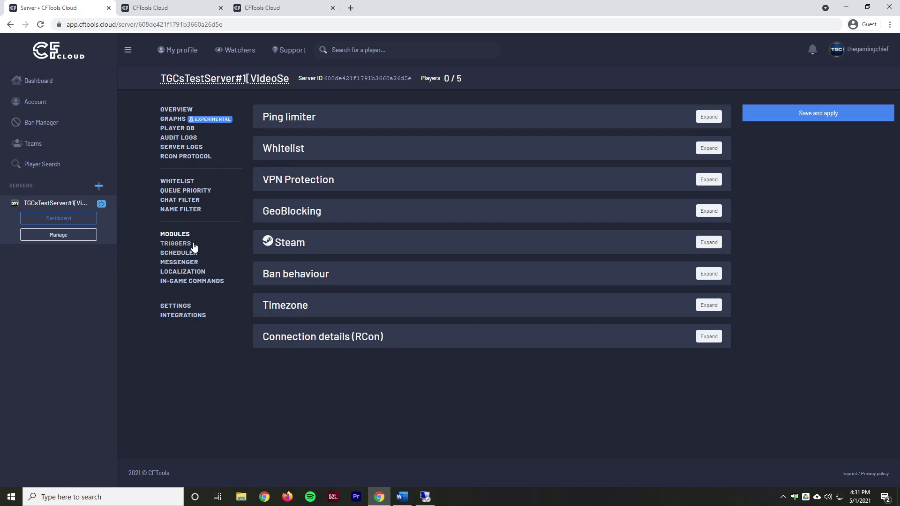
# Step: Expand the API Key section in the server's settings and copy the Server ID
pyautogui.click(183, 306)
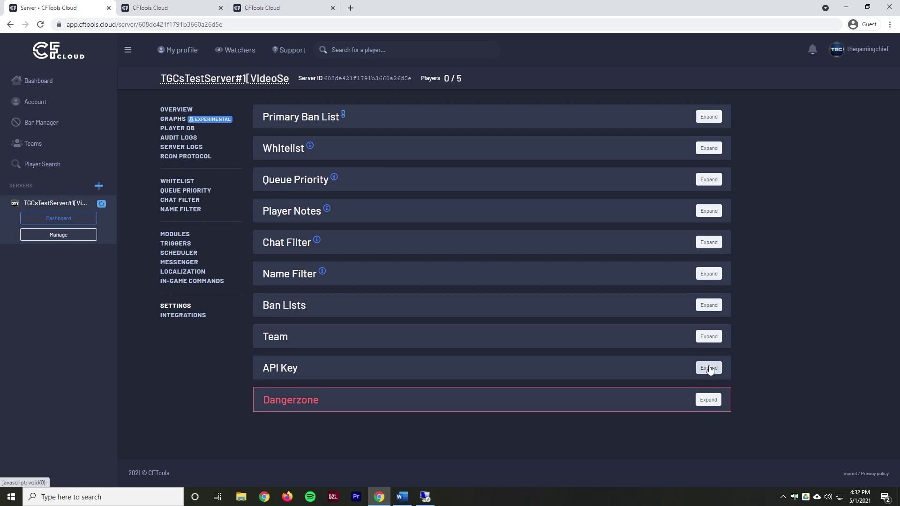
pyautogui.click(709, 368)
pyautogui.scroll(-1, 758, 359)
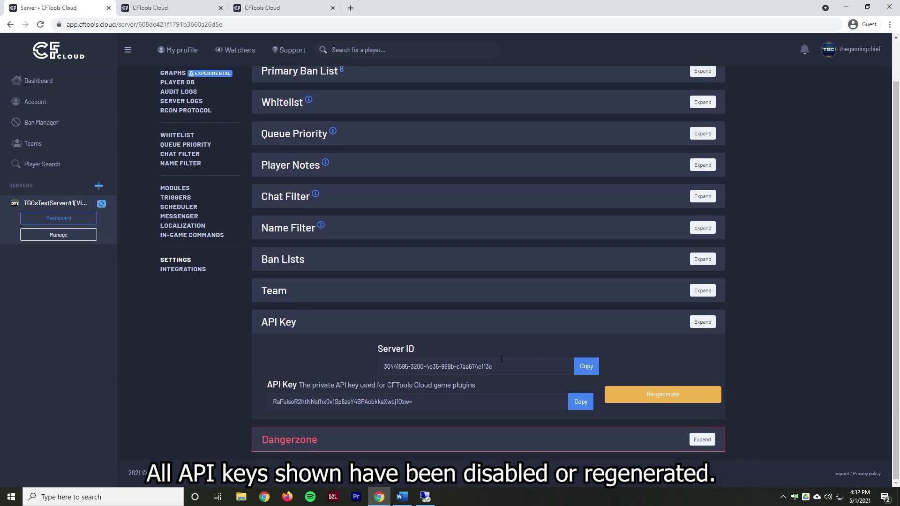
pyautogui.click(587, 368)
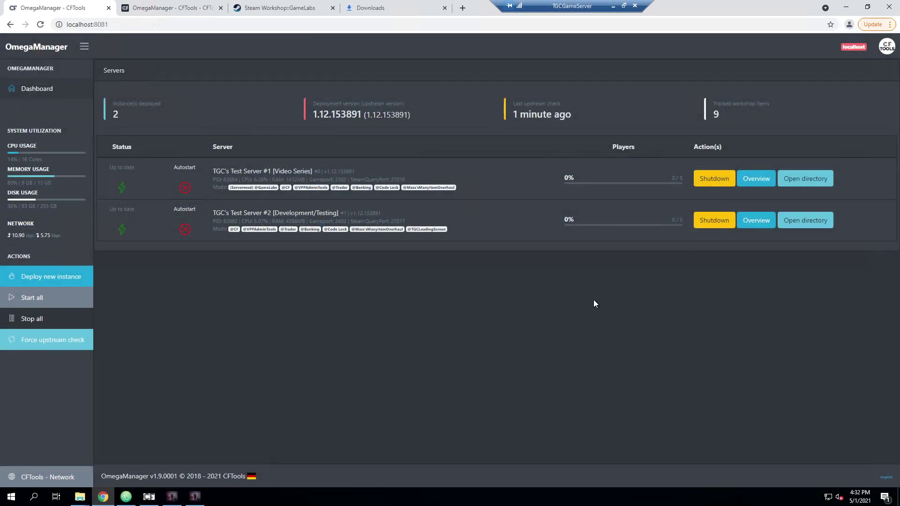
# Step: In OmegaManager on the remote desktop, paste the CFTools Server ID into Test Server #1's Omega instance configuration
pyautogui.click(758, 179)
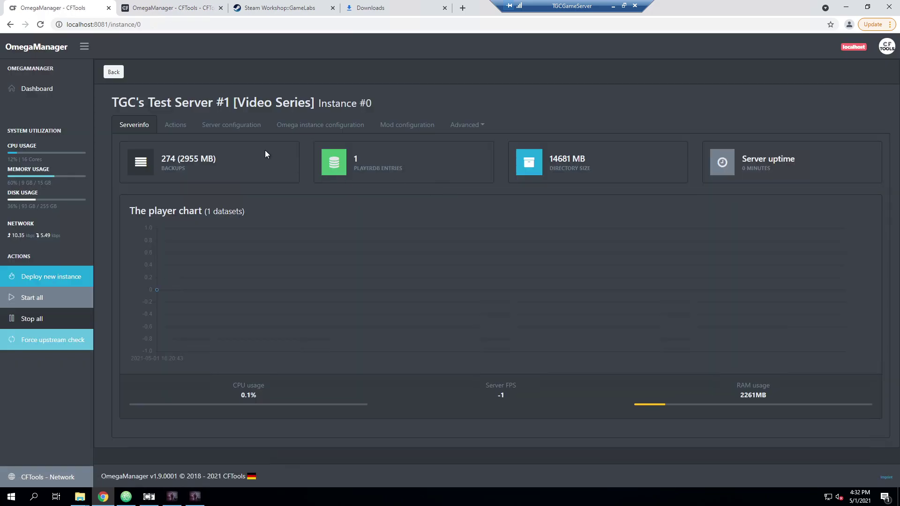
pyautogui.click(312, 125)
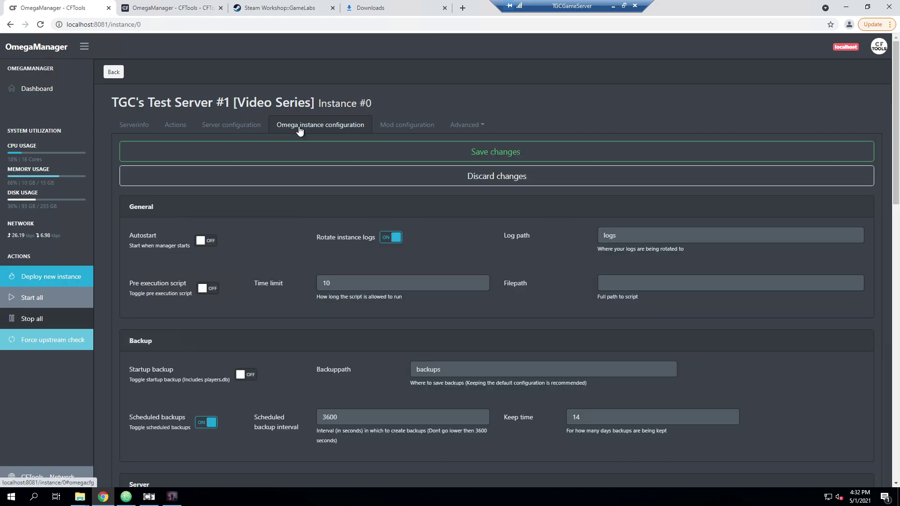
pyautogui.scroll(-20, 305, 322)
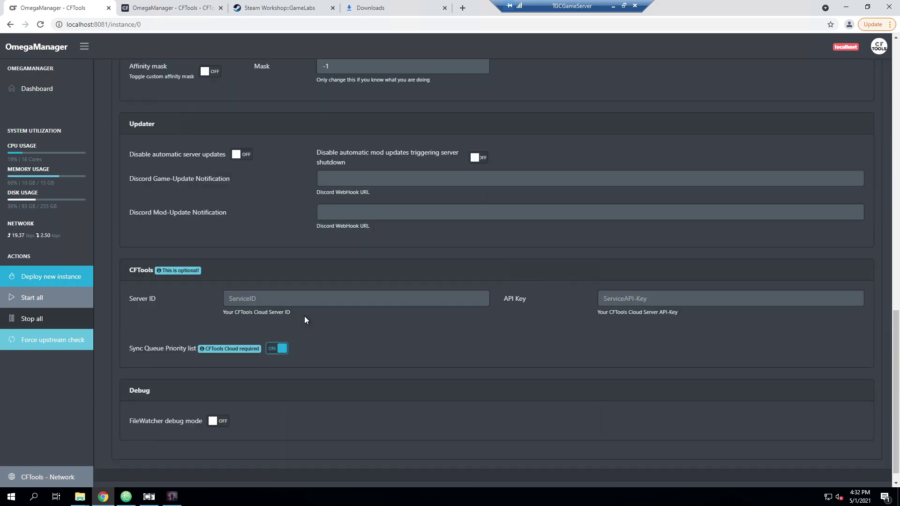
pyautogui.click(321, 283)
pyautogui.press('Down')
pyautogui.press('Return')
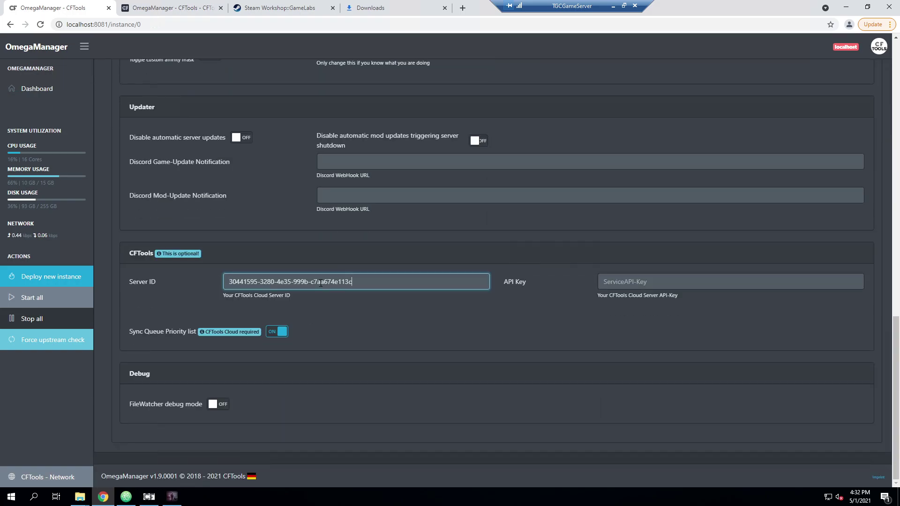
pyautogui.click(296, 310)
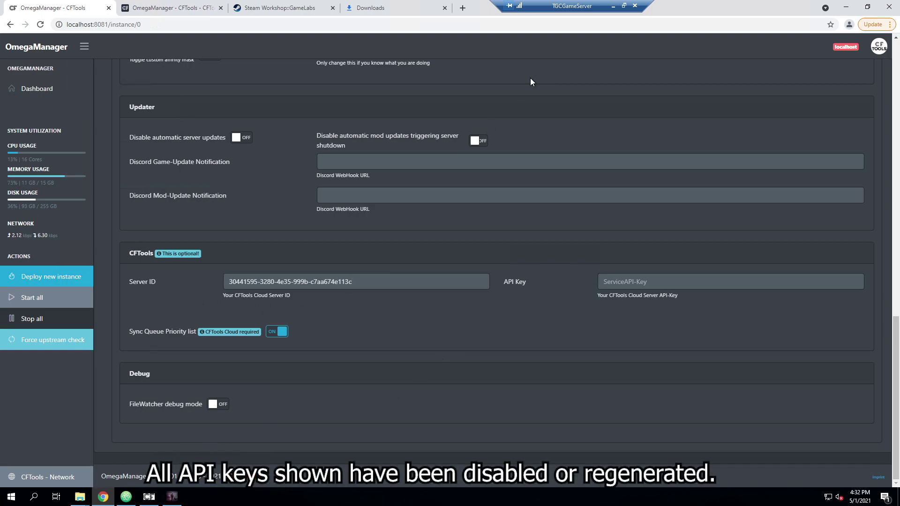
# Step: Copy the private API key from CFTools Cloud and paste it into the CFTools API Key field in OmegaManager
pyautogui.click(613, 5)
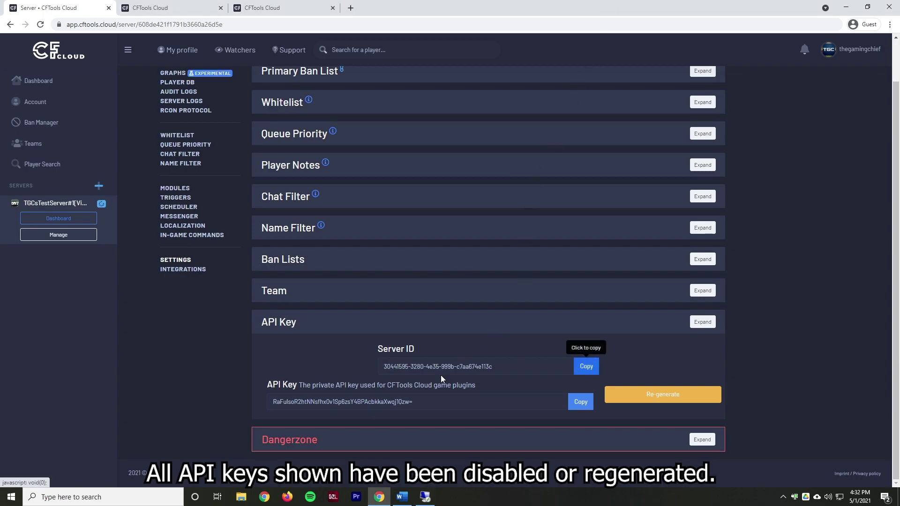
pyautogui.click(581, 402)
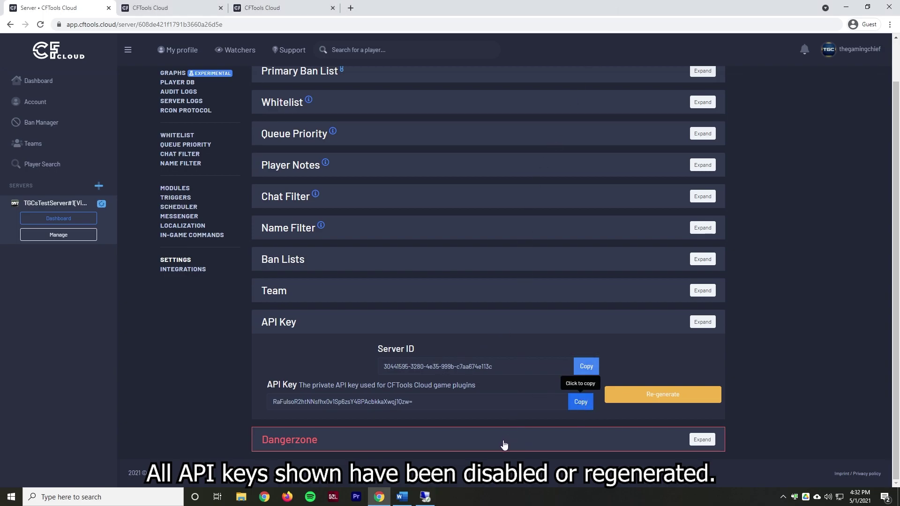
pyautogui.click(434, 499)
pyautogui.click(665, 278)
pyautogui.hotkey('ctrl', 'v')
pyautogui.click(636, 334)
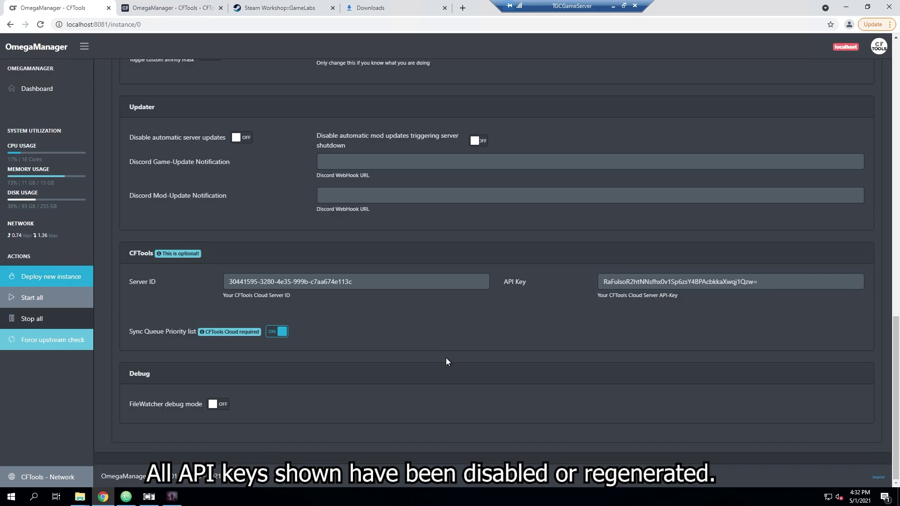
# Step: Save the changes to the Omega instance configuration of Test Server #1
pyautogui.scroll(15, 446, 384)
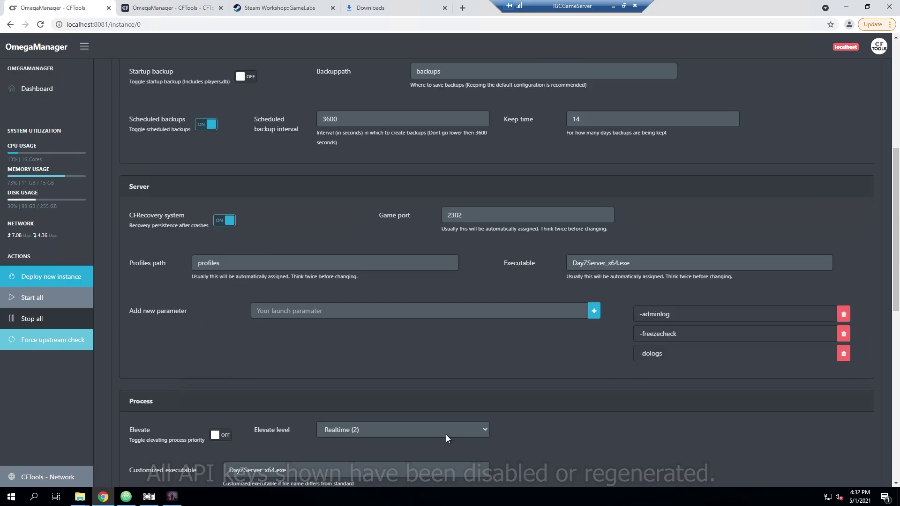
pyautogui.click(472, 152)
pyautogui.click(534, 75)
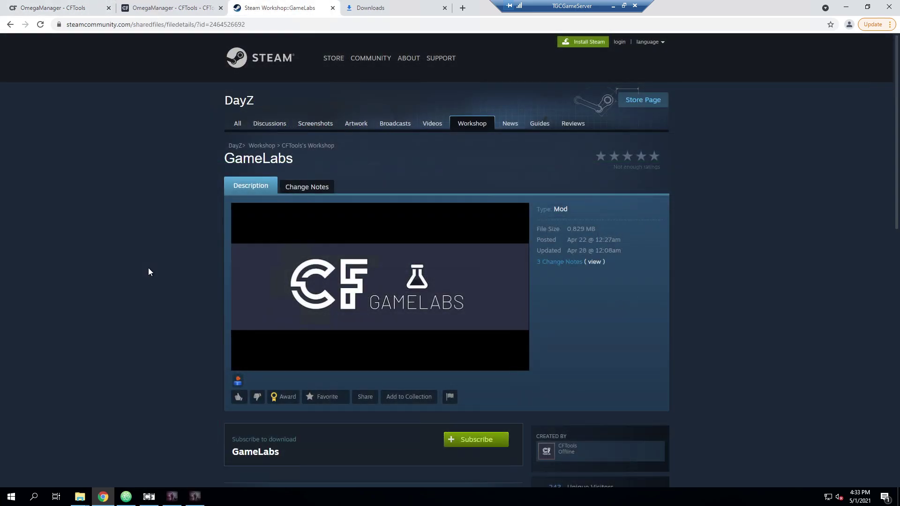
# Step: Review the GameLabs installation instructions and open server 0's profiles folder under C:\Servers\DayZ\servers in File Explorer
pyautogui.scroll(-8, 142, 268)
pyautogui.scroll(-2, 142, 267)
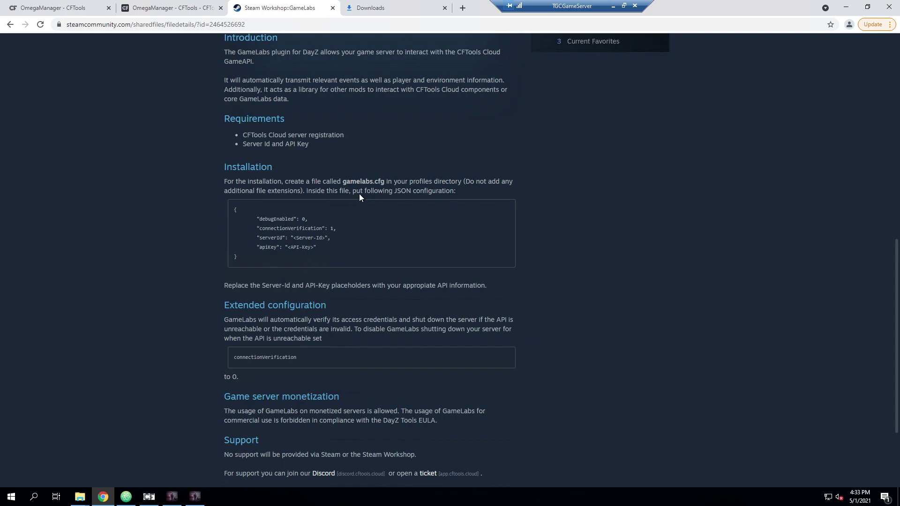
pyautogui.click(85, 497)
pyautogui.click(52, 457)
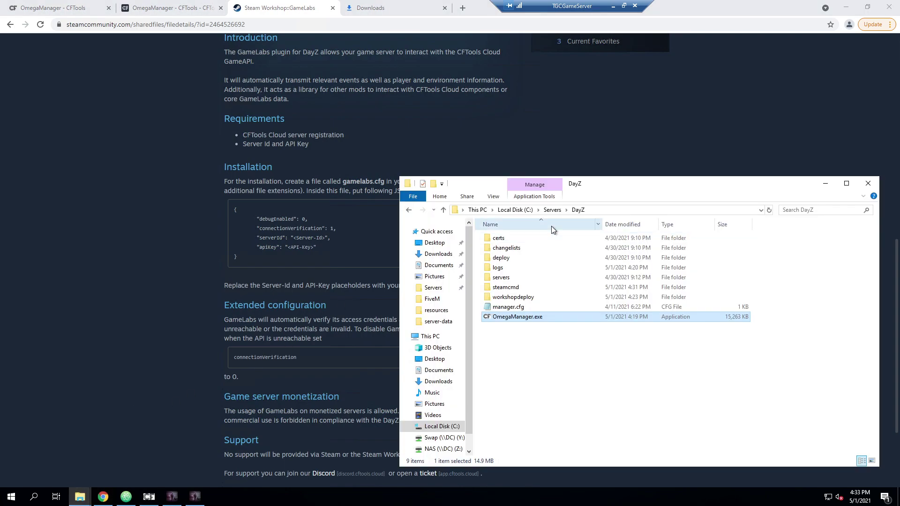
pyautogui.doubleClick(522, 280)
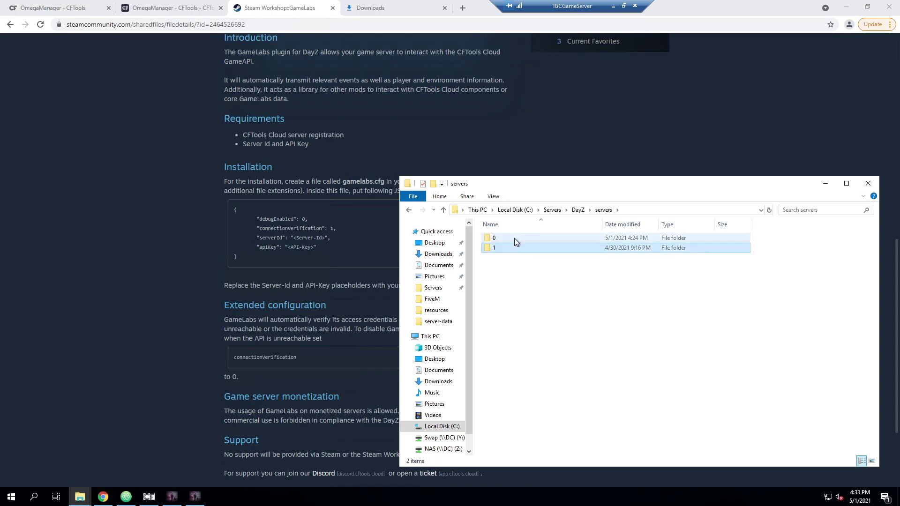
pyautogui.doubleClick(515, 238)
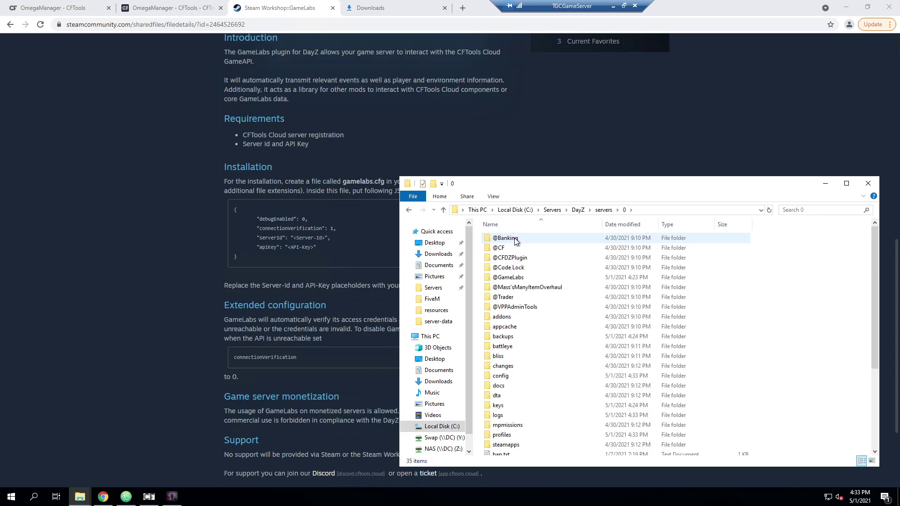
pyautogui.doubleClick(524, 436)
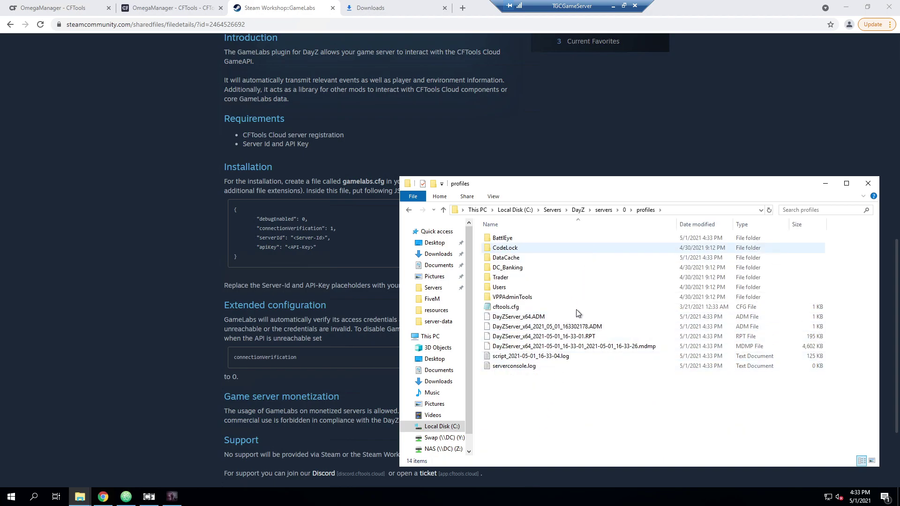
# Step: Delete the old cftools.cfg file from server 0's profiles folder
pyautogui.click(519, 308)
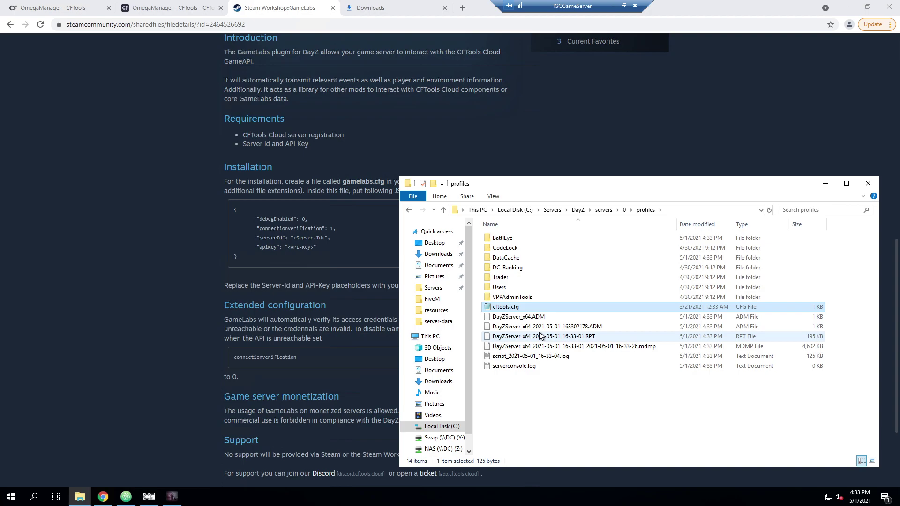
pyautogui.press('Delete')
pyautogui.press('Return')
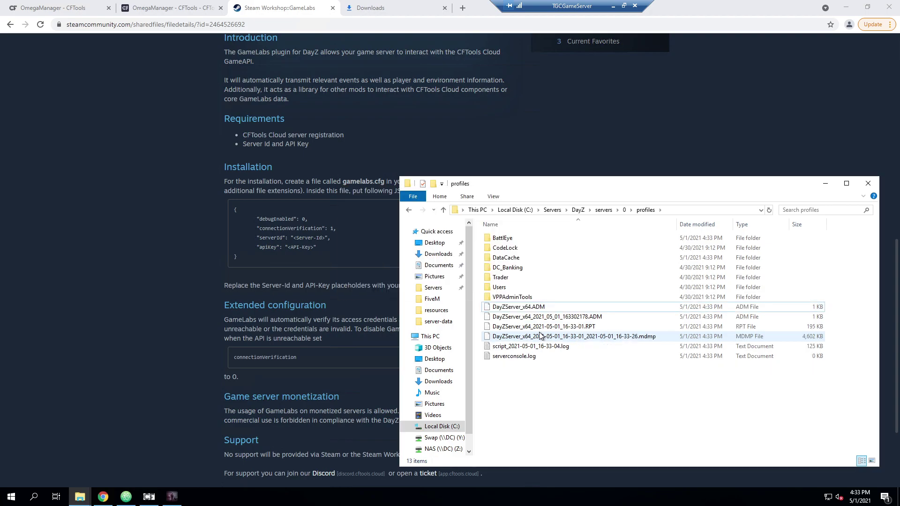
# Step: Create a new text file named gamelabs.cfg in the profiles folder, replacing the .txt extension, and check the file name extensions option
pyautogui.rightClick(544, 381)
pyautogui.moveTo(592, 360)
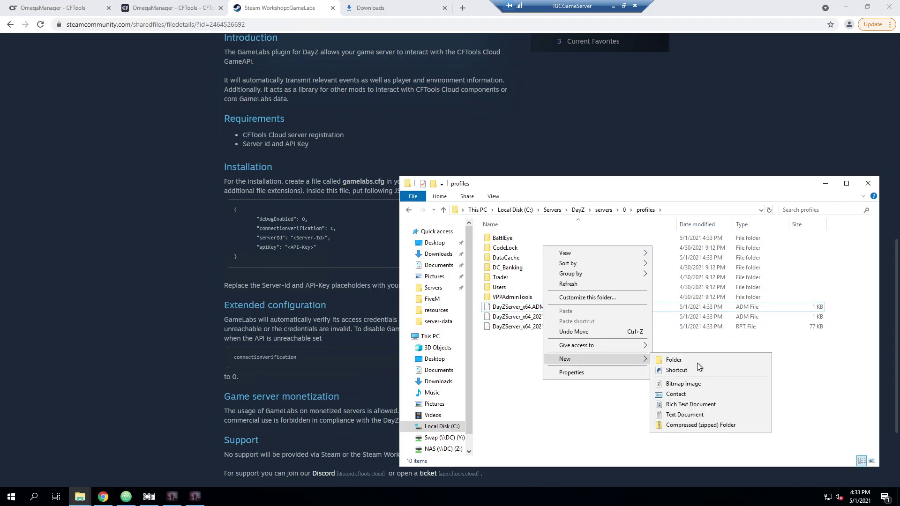
pyautogui.click(684, 414)
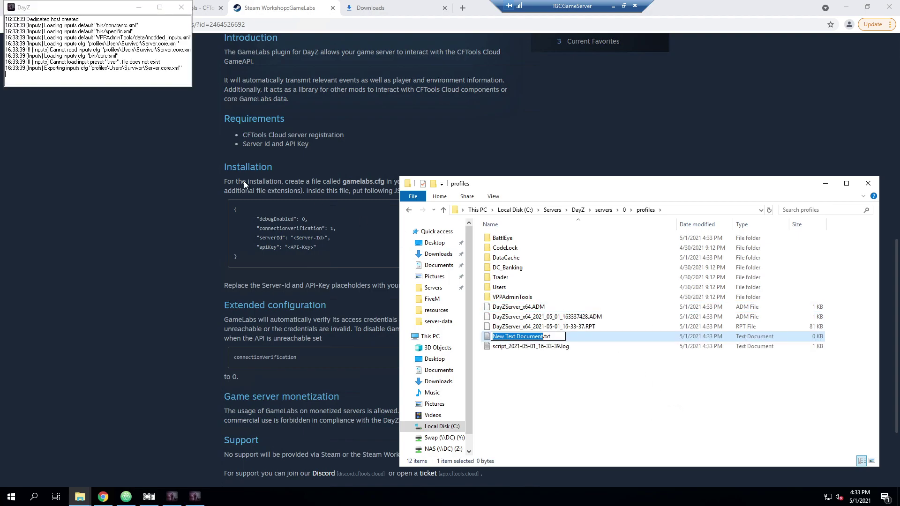
pyautogui.click(511, 338)
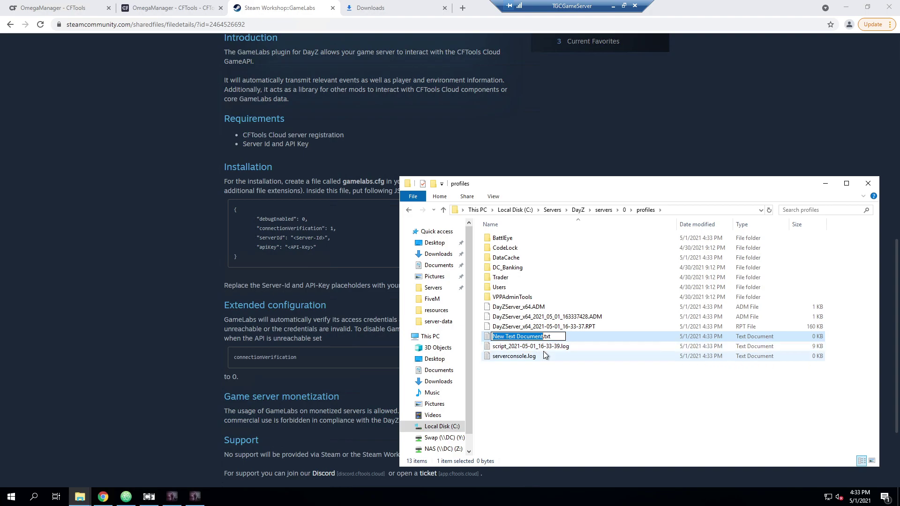
pyautogui.write('gamelabs.cfg')
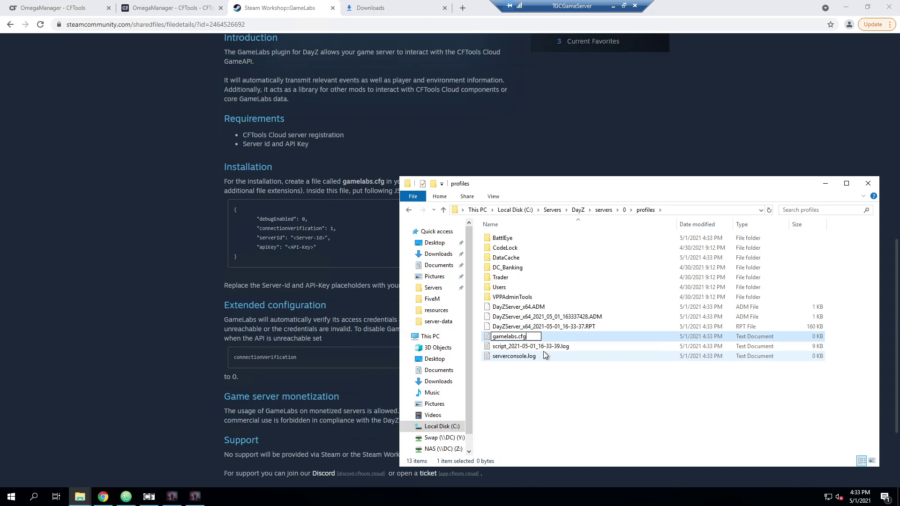
pyautogui.press('Return')
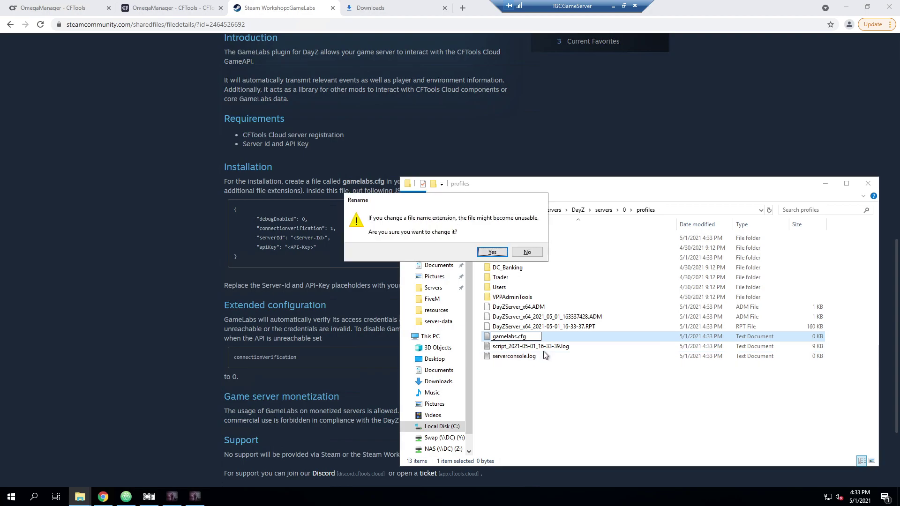
pyautogui.press('Return')
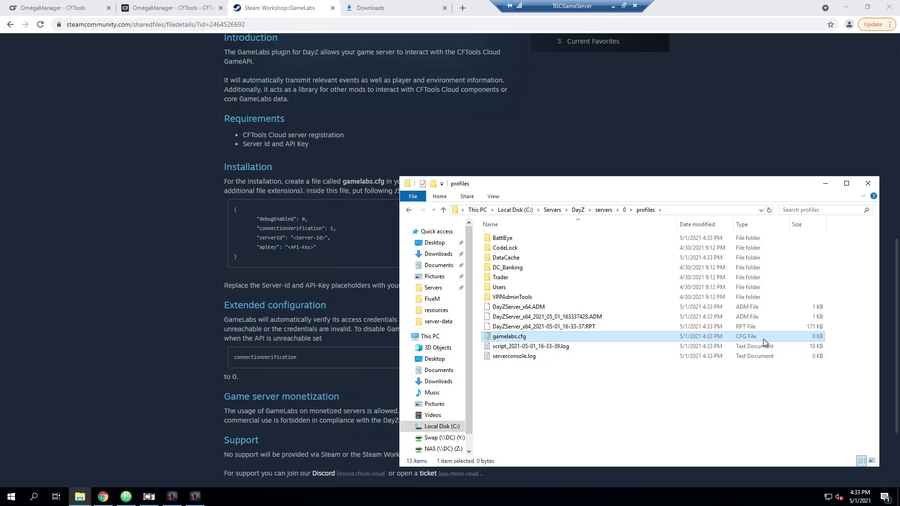
pyautogui.click(493, 197)
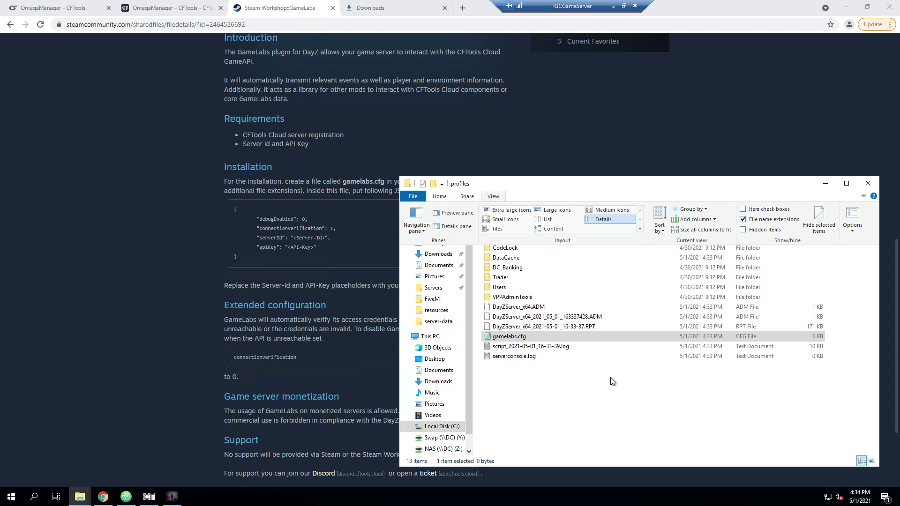
pyautogui.click(519, 337)
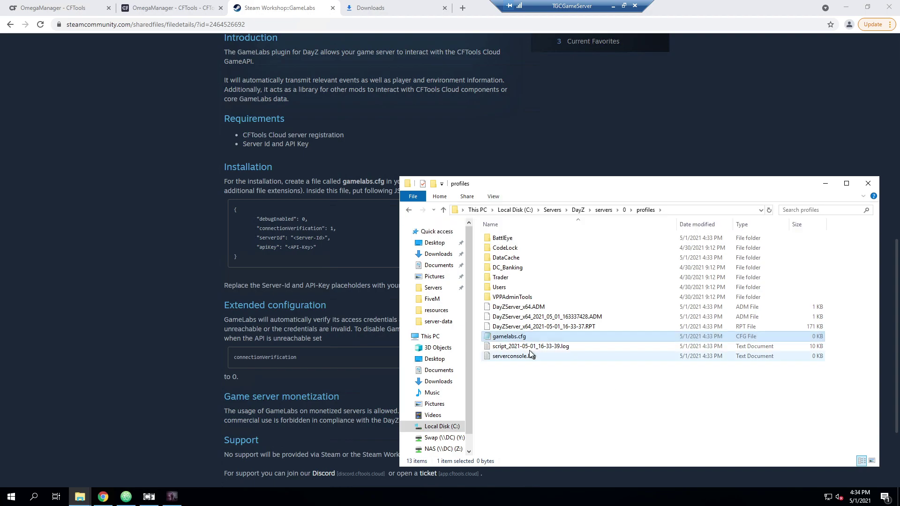
# Step: Open gamelabs.cfg in Notepad and paste in the JSON configuration copied from the GameLabs workshop page's Installation section
pyautogui.doubleClick(550, 336)
pyautogui.click(138, 263)
pyautogui.moveTo(283, 266); pyautogui.dragTo(226, 213)
pyautogui.hotkey('ctrl', 'c')
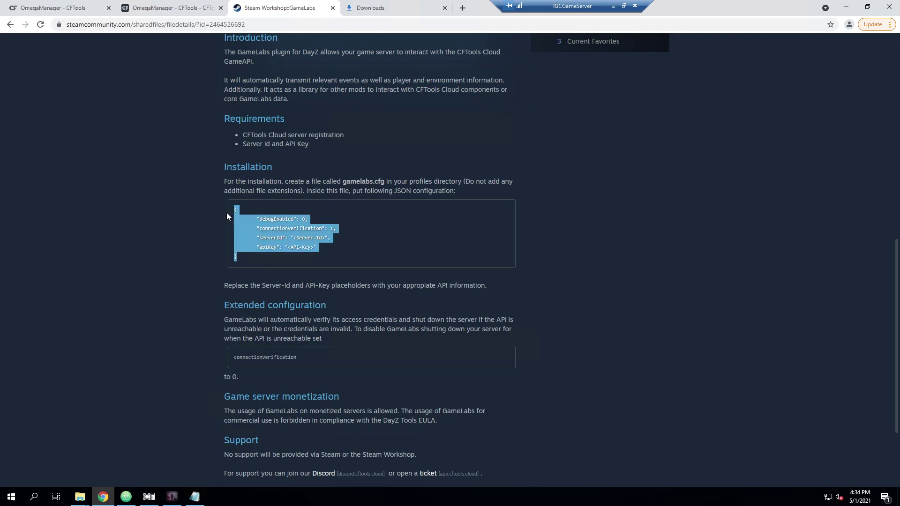
pyautogui.rightClick(291, 229)
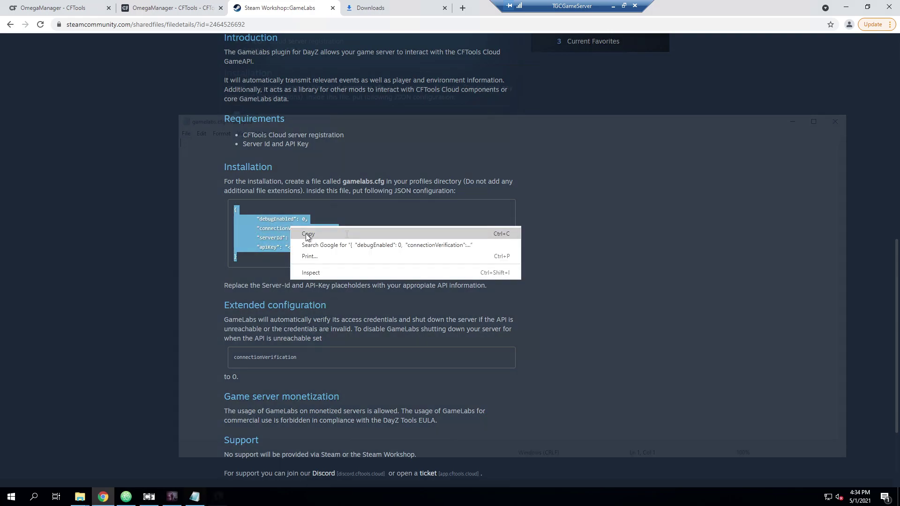
pyautogui.click(306, 234)
pyautogui.hotkey('alt', 'Tab')
pyautogui.hotkey('ctrl', 'v')
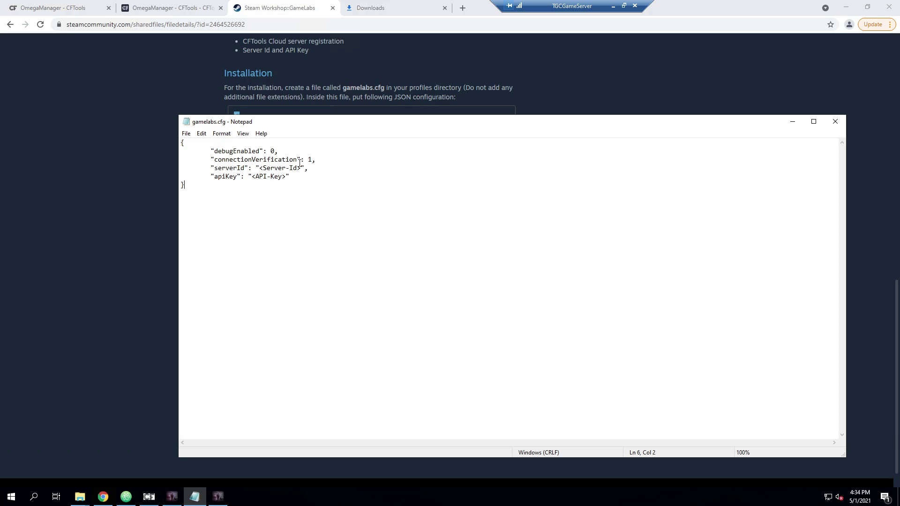
# Step: Copy the Server ID from CFTools Cloud and paste it over the <Server-Id> placeholder in gamelabs.cfg
pyautogui.click(613, 6)
pyautogui.click(586, 366)
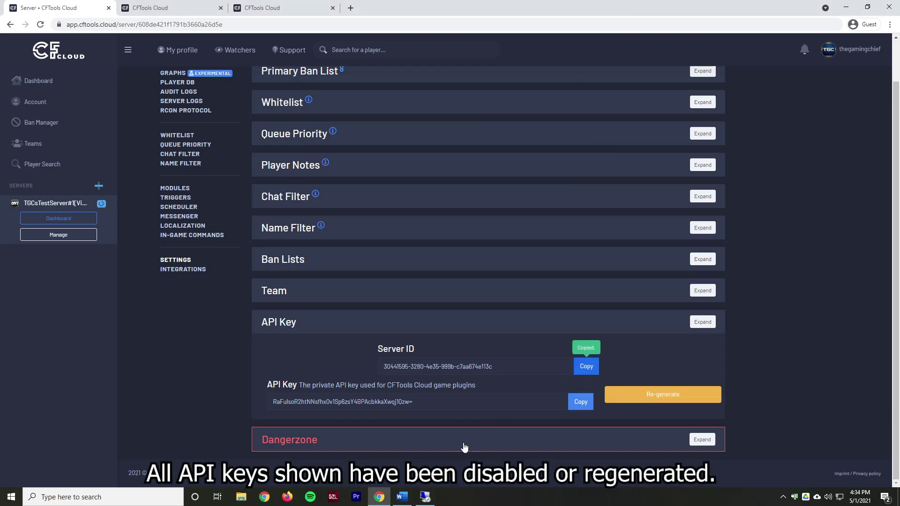
pyautogui.click(426, 497)
pyautogui.moveTo(302, 169); pyautogui.dragTo(258, 169)
pyautogui.hotkey('ctrl', 'v')
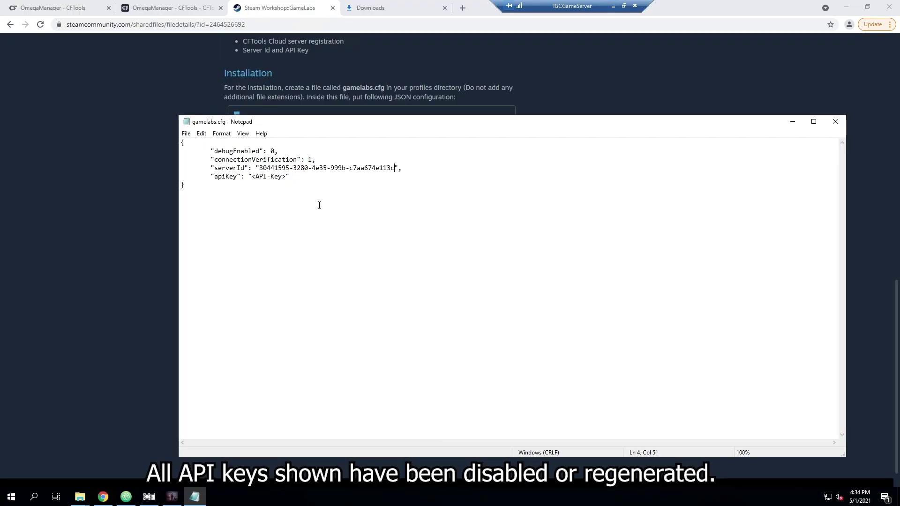
# Step: Copy the private API key from CFTools Cloud and paste it over the <API-Key> placeholder in gamelabs.cfg
pyautogui.click(614, 6)
pyautogui.click(580, 402)
pyautogui.click(425, 497)
pyautogui.moveTo(286, 179); pyautogui.dragTo(252, 178)
pyautogui.hotkey('ctrl', 'v')
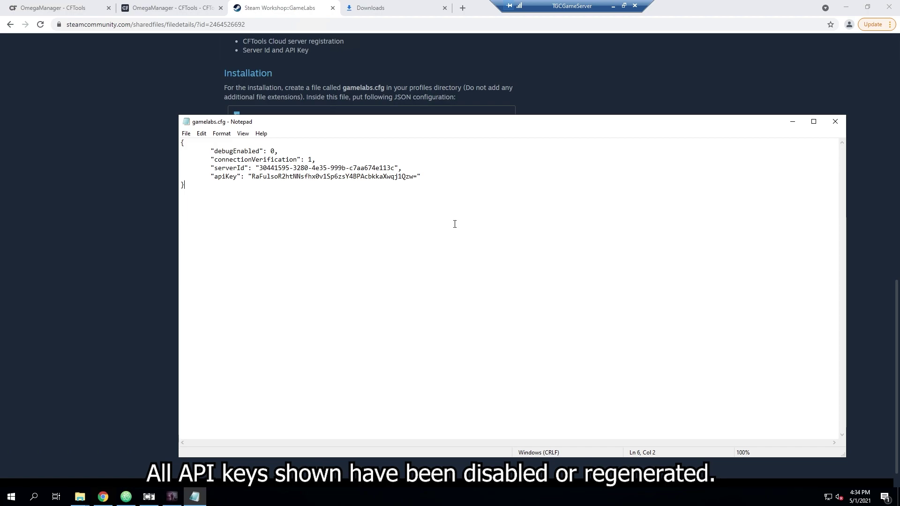
# Step: Add a line containing <> below the closing brace in gamelabs.cfg to show the placeholder brackets
pyautogui.write('>')
pyautogui.press('Return')
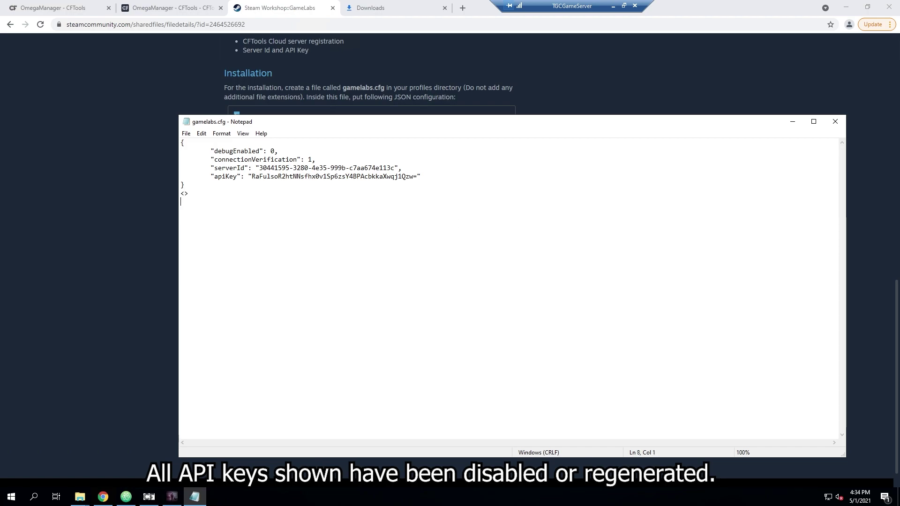